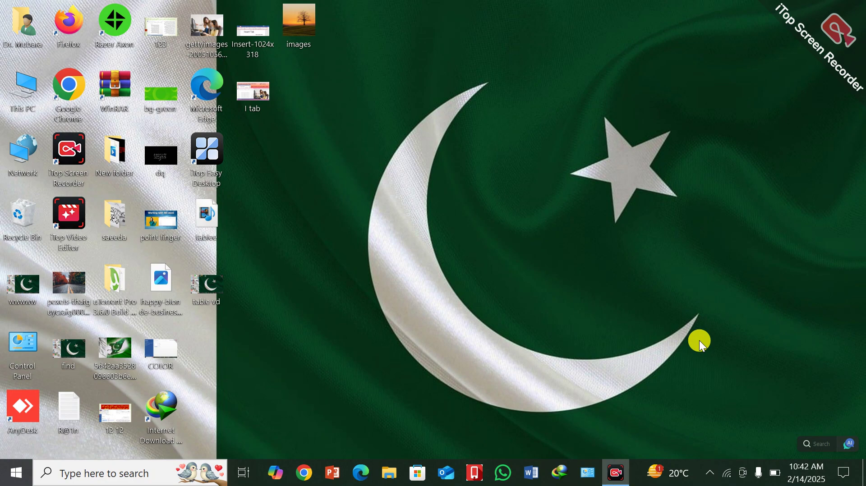
- Open a blank document in Word and insert a table with six columns and five rows
left_click(532, 475)
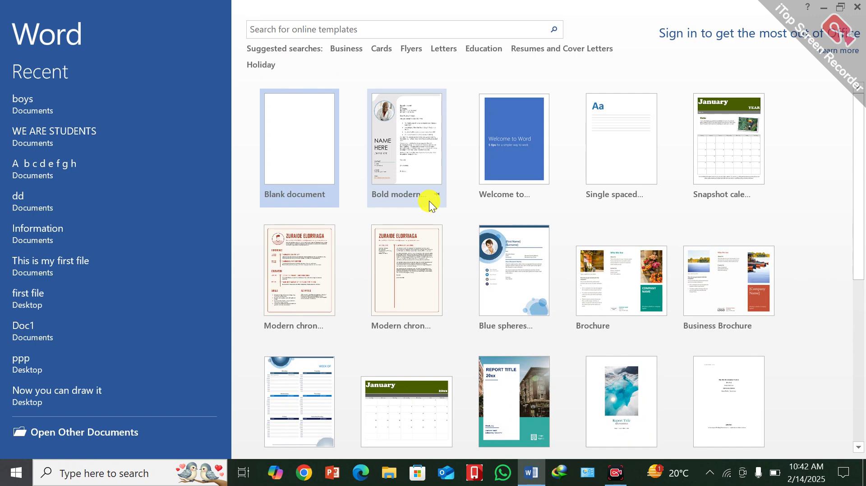
left_click(305, 145)
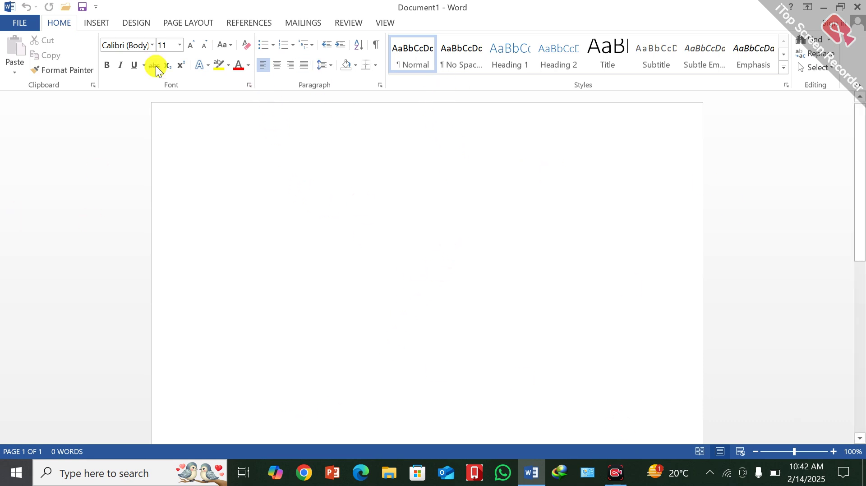
left_click(91, 22)
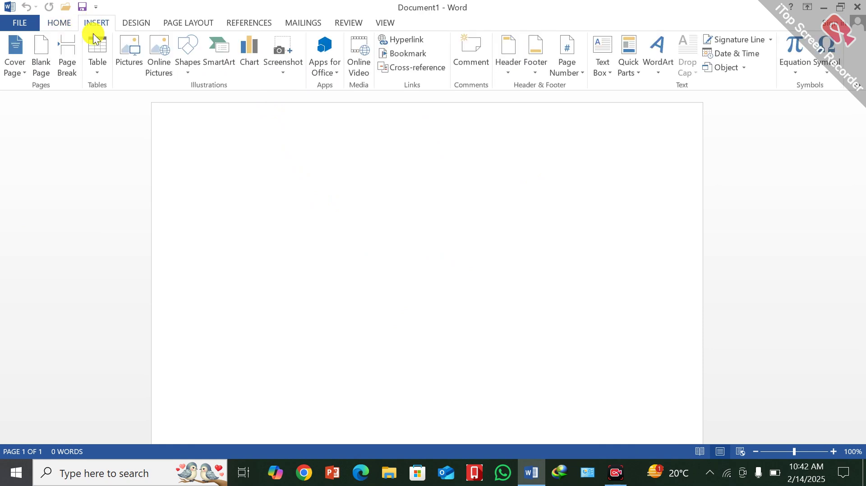
left_click(99, 69)
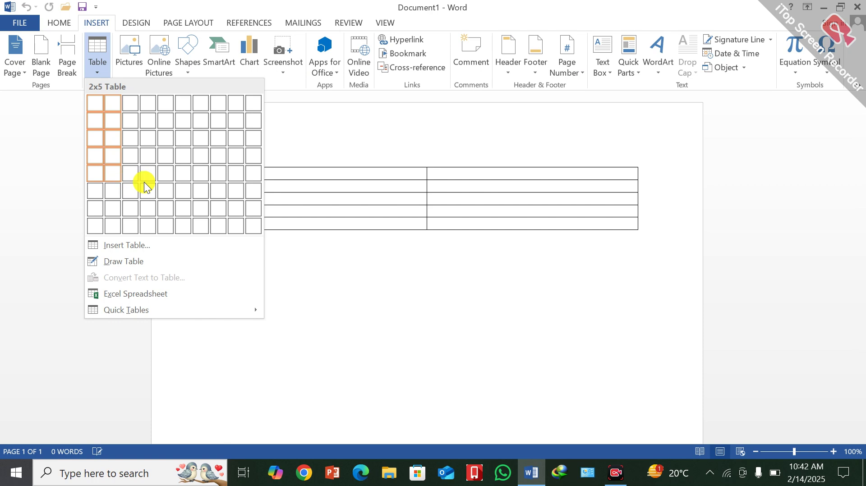
left_click(178, 177)
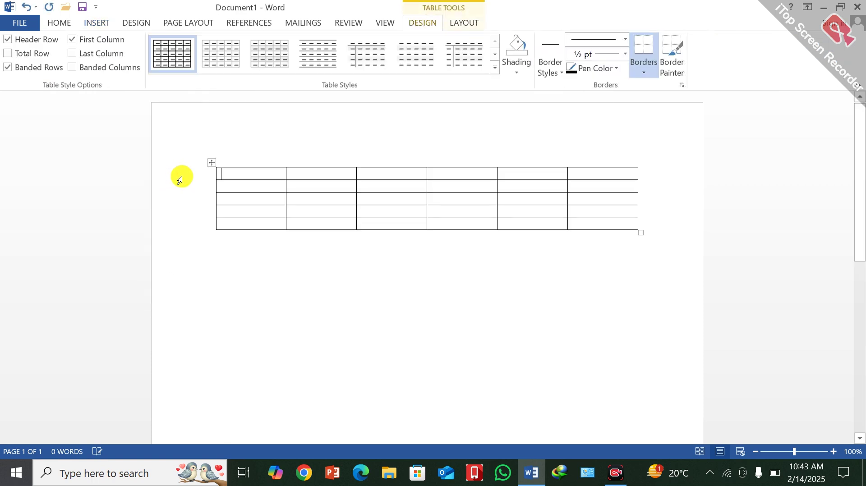
left_click(211, 164)
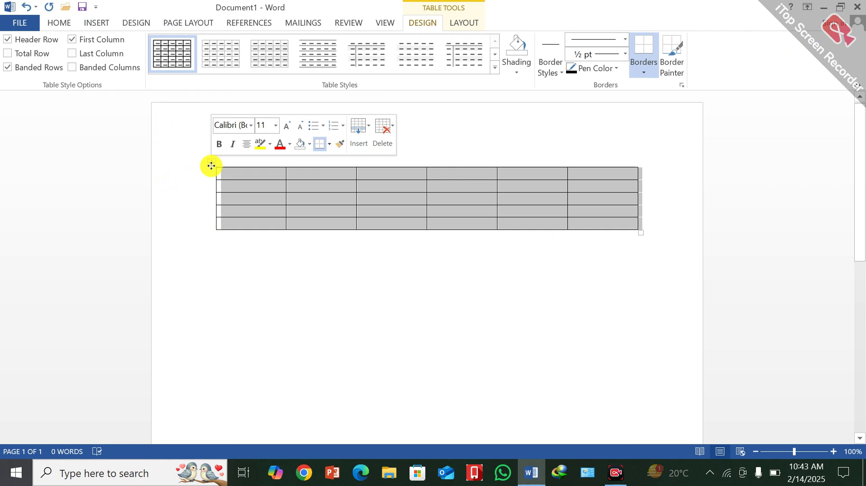
left_click(465, 24)
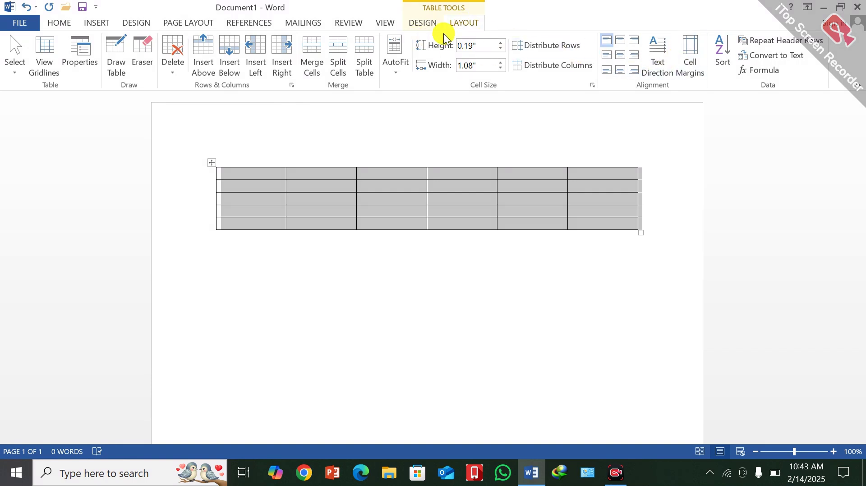
left_click(420, 21)
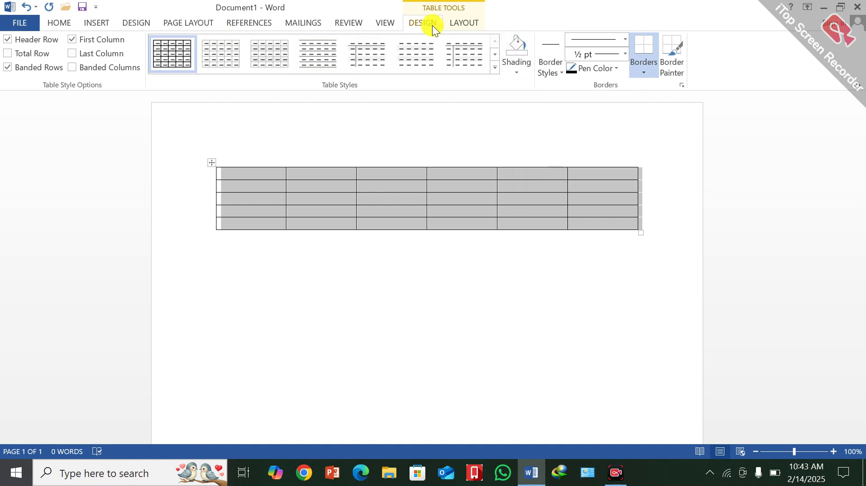
left_click(99, 22)
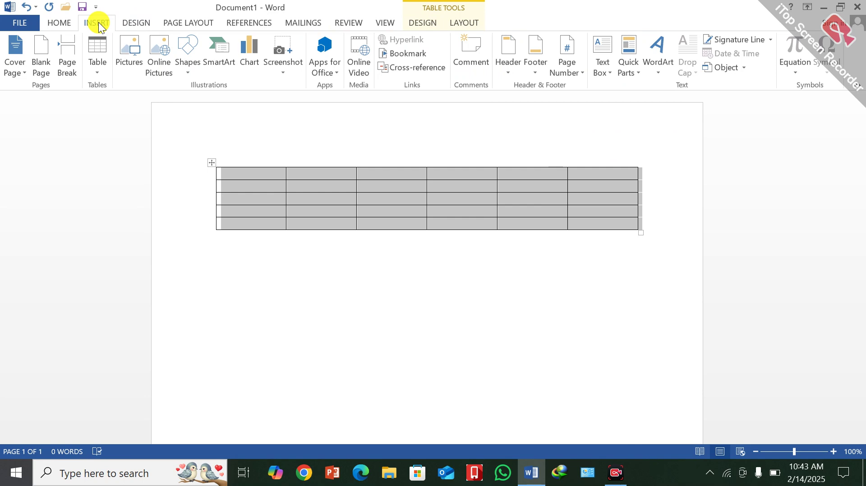
left_click(341, 286)
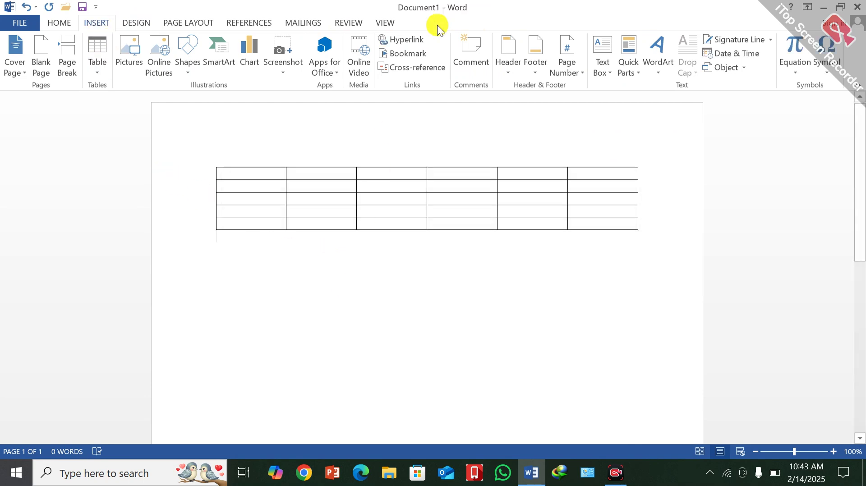
- Set the row height of the whole table to 0.4"
left_click(212, 162)
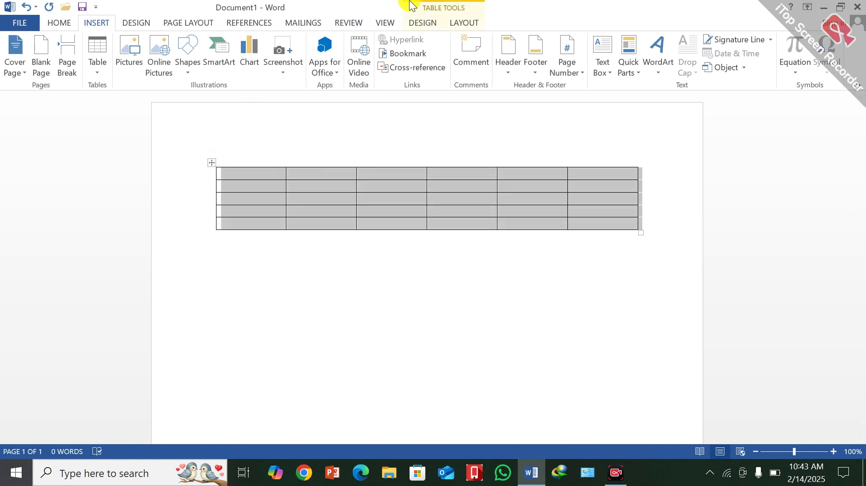
left_click(462, 23)
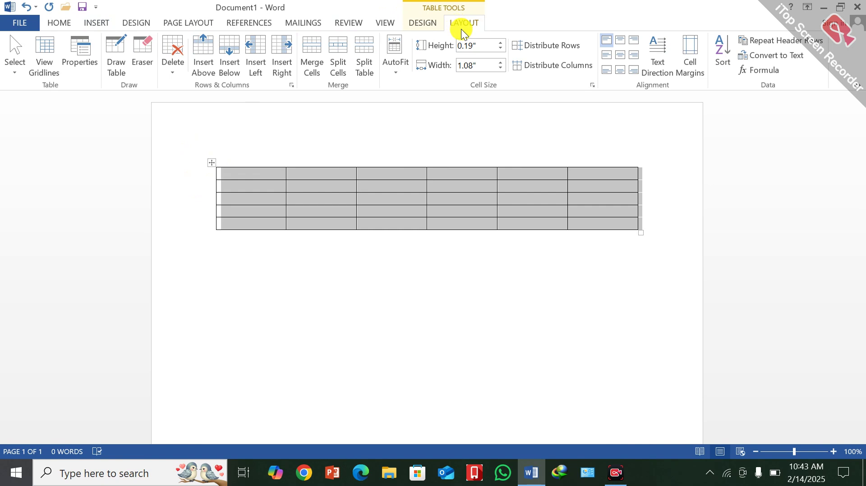
left_click(501, 43)
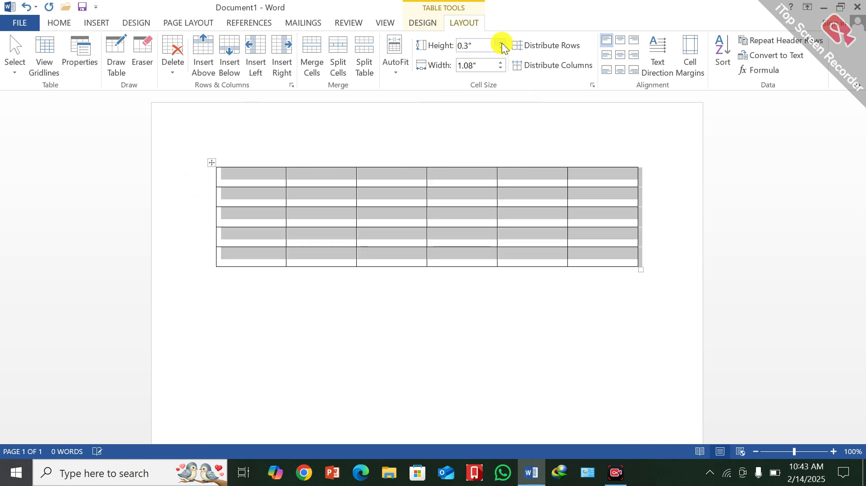
left_click(501, 43)
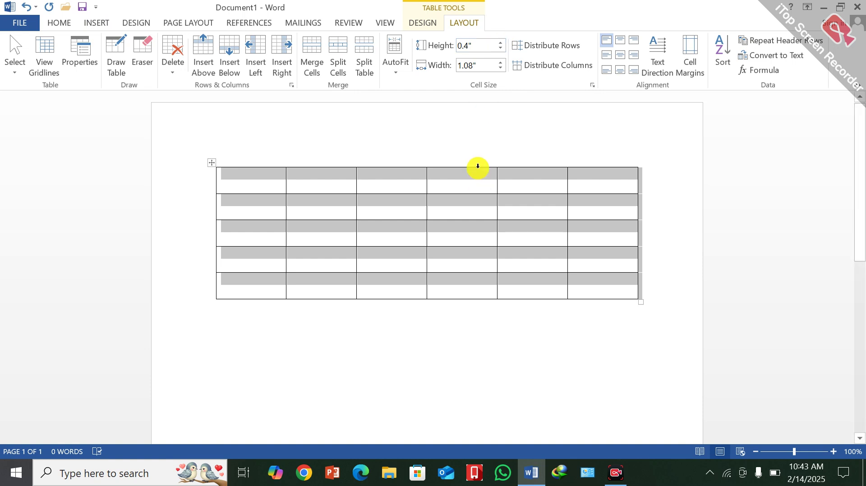
left_click(479, 151)
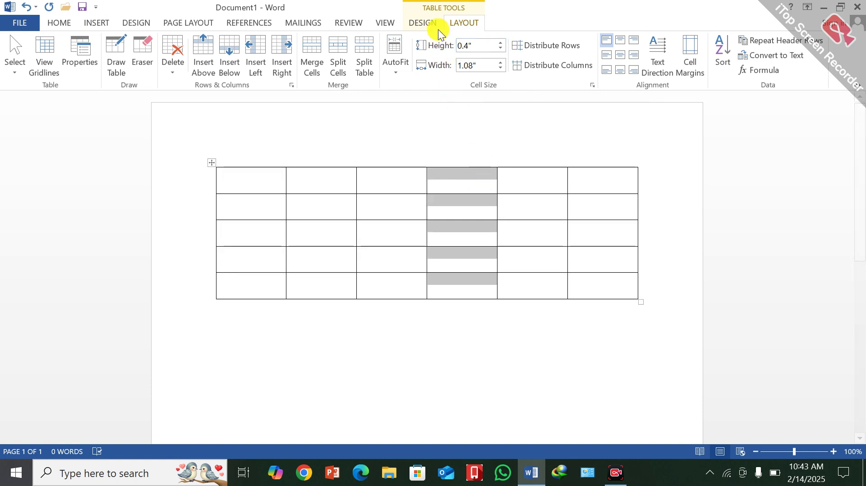
- Paint the table's four outer edges with Border Painter using the 3 pt slanted-stripe line style
left_click(429, 20)
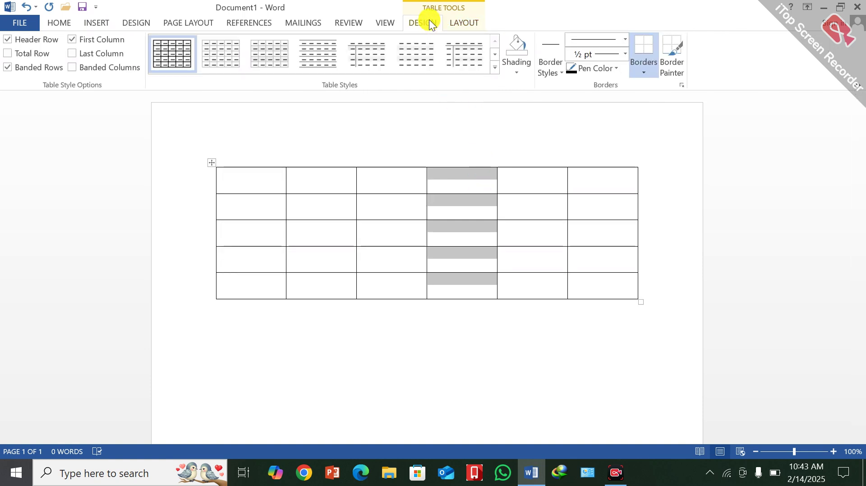
left_click(627, 38)
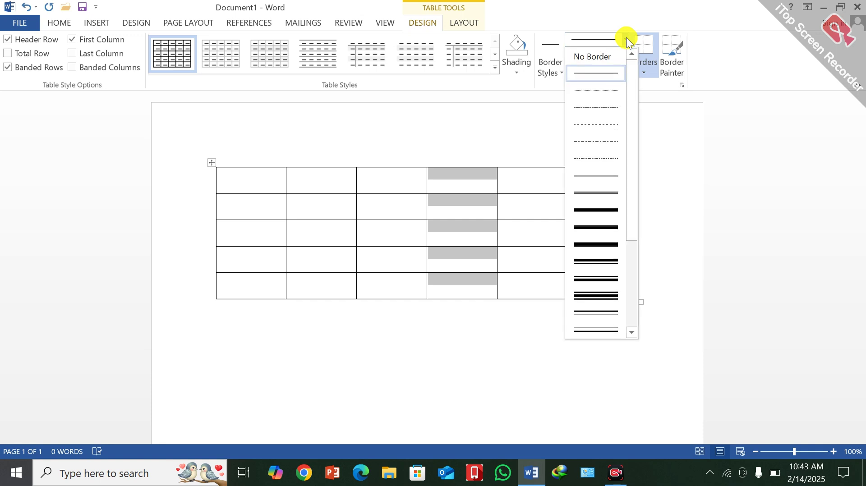
left_click_drag(629, 202, 630, 304)
left_click(600, 264)
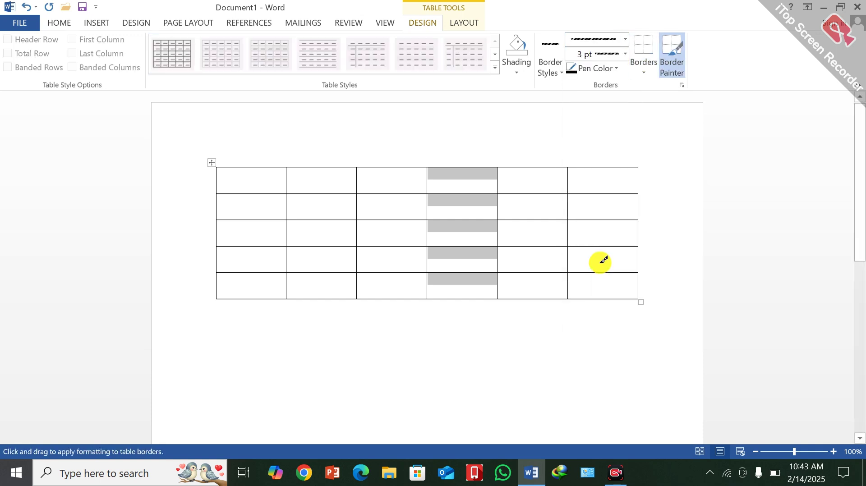
left_click(618, 67)
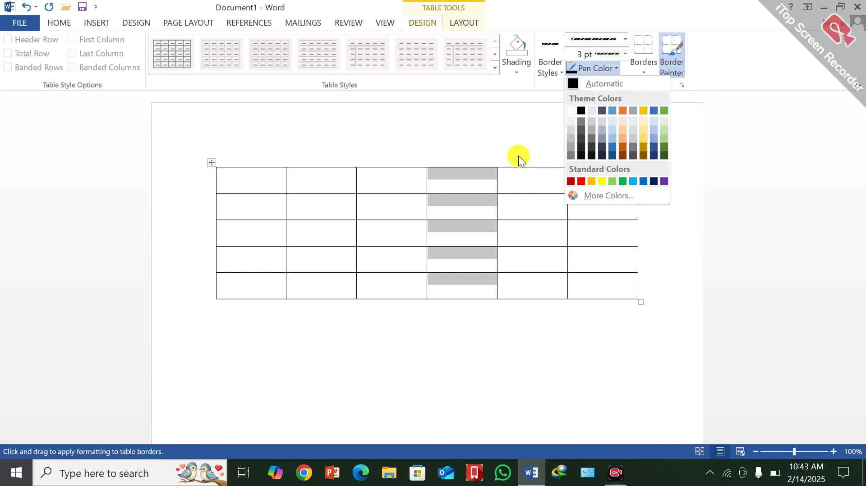
left_click(528, 106)
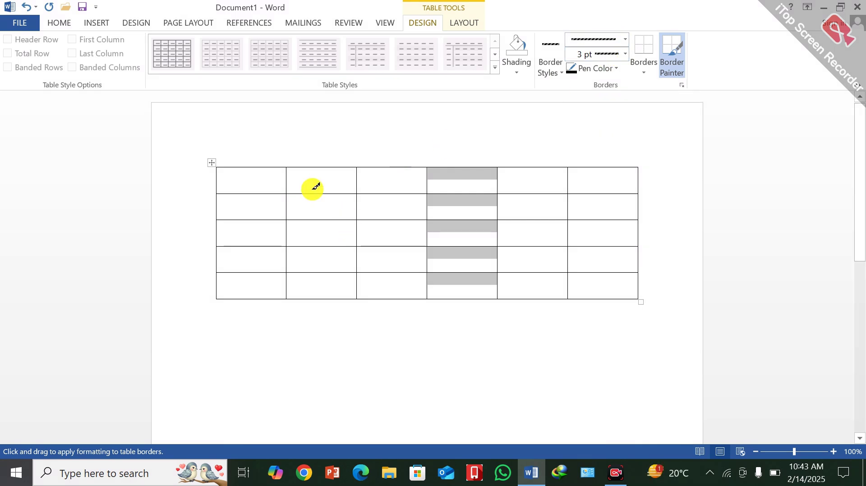
mouse_move(216, 170)
left_mouse_down()
mouse_move(217, 282)
mouse_move(591, 300)
mouse_move(635, 293)
left_mouse_up()
mouse_move(638, 171)
left_mouse_down()
mouse_move(647, 285)
mouse_move(635, 303)
left_mouse_up()
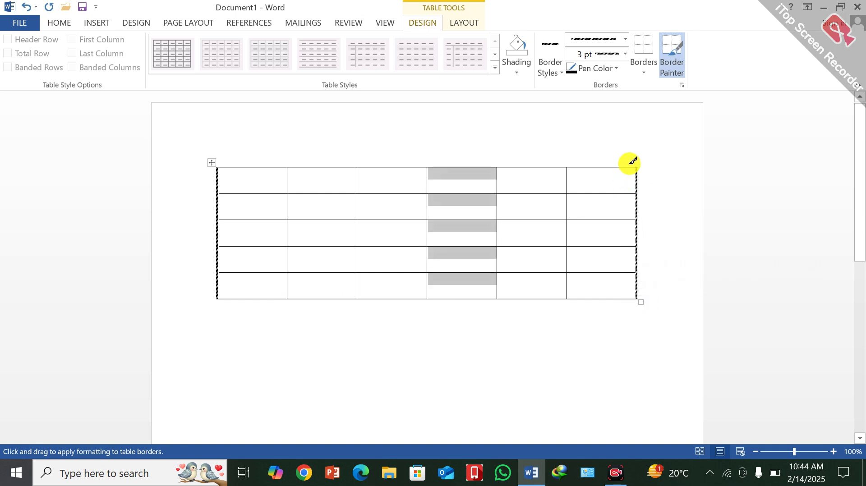
mouse_move(632, 167)
left_mouse_down()
mouse_move(316, 155)
mouse_move(172, 236)
left_mouse_up()
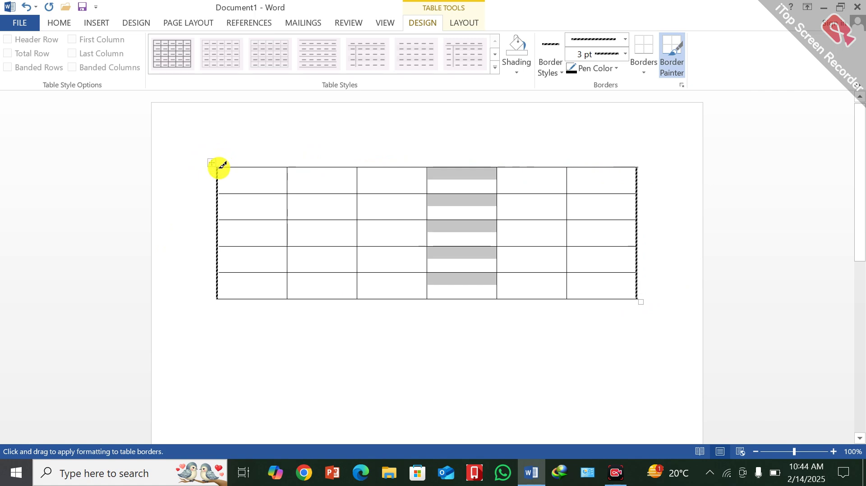
left_click_drag(223, 165, 602, 170)
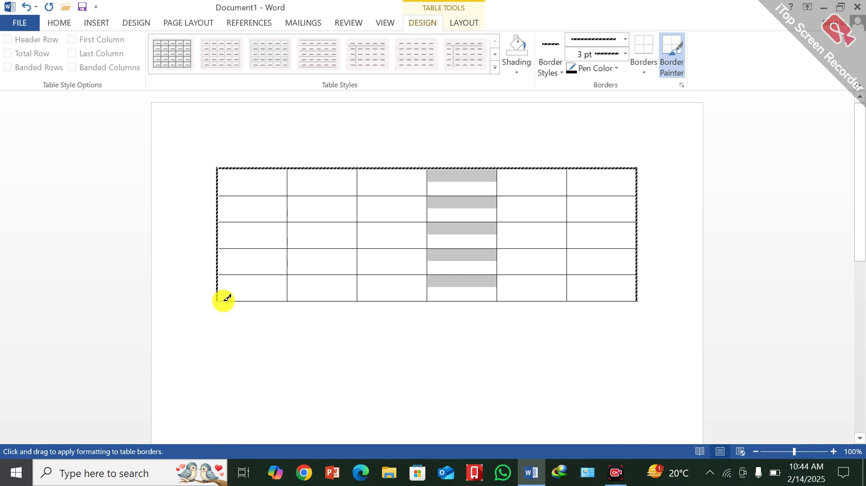
mouse_move(227, 298)
left_mouse_down()
mouse_move(296, 290)
mouse_move(240, 299)
mouse_move(632, 297)
mouse_move(440, 308)
mouse_move(215, 299)
mouse_move(310, 299)
left_mouse_up()
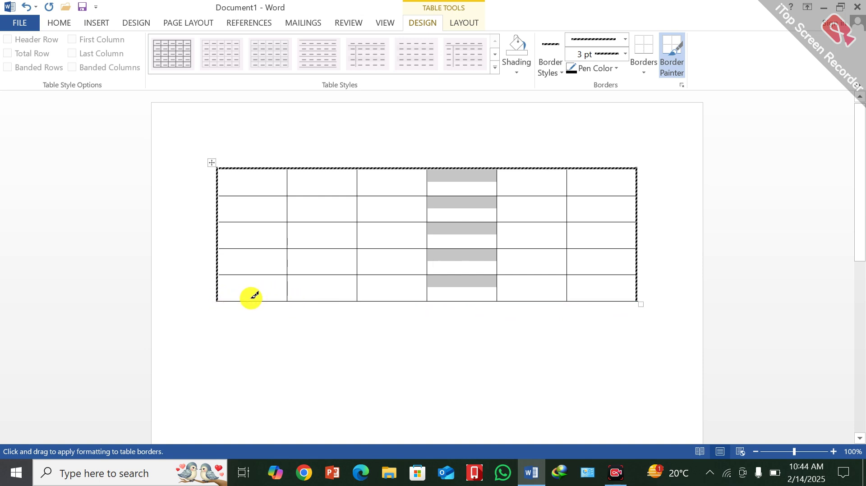
left_click_drag(253, 297, 609, 297)
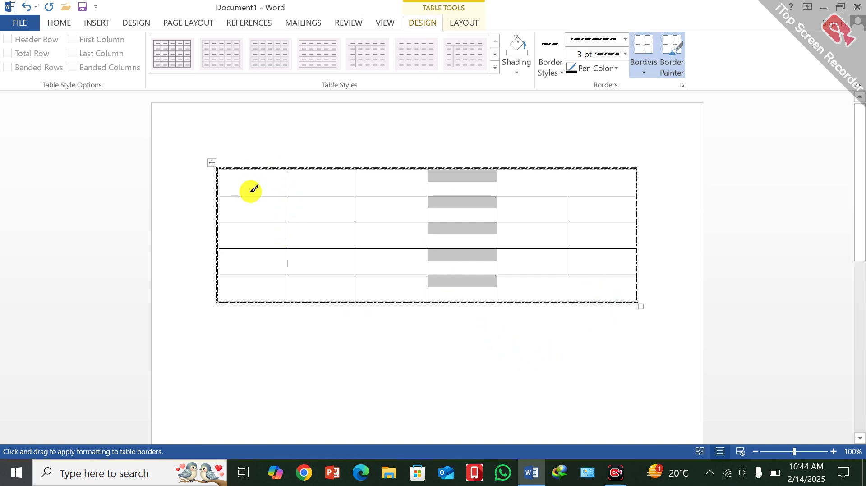
- Apply the 3 pt slanted-stripe line to the whole table with the All setting in Borders and Shading
left_click(188, 243)
triple_click(184, 245)
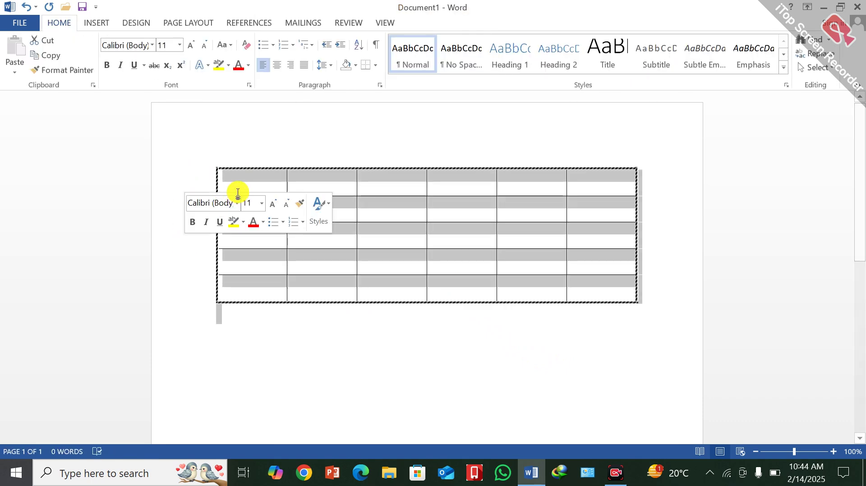
left_click(244, 182)
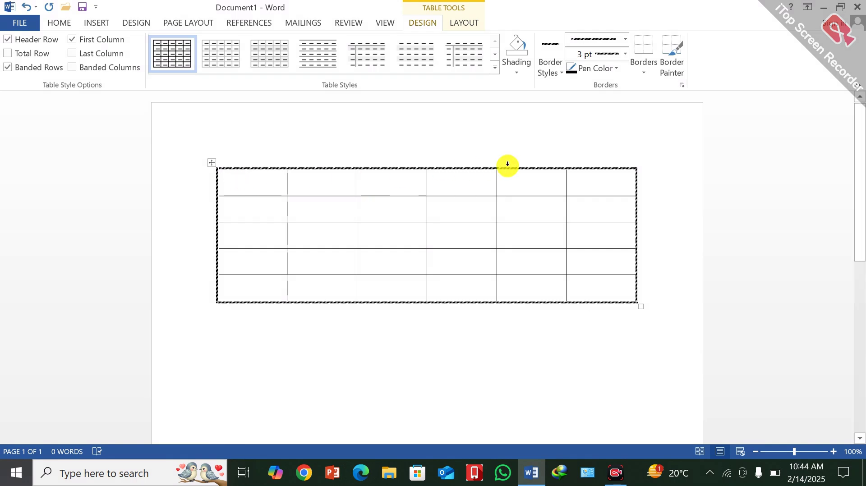
left_click(616, 67)
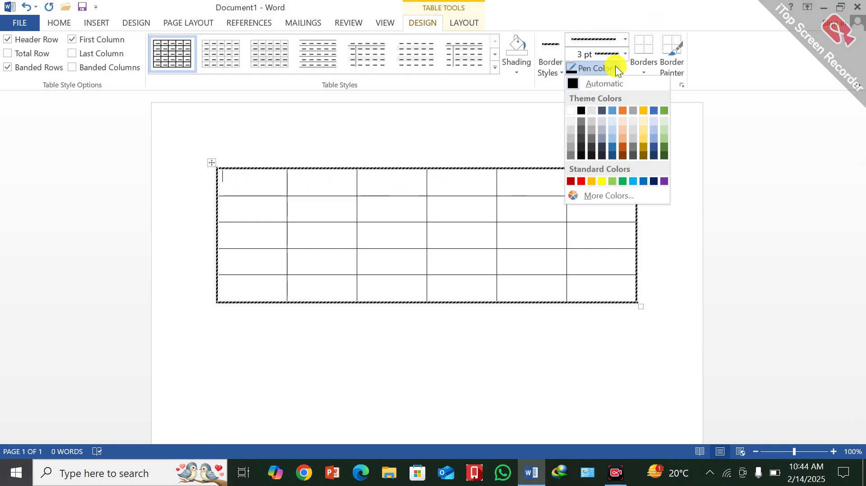
left_click(643, 71)
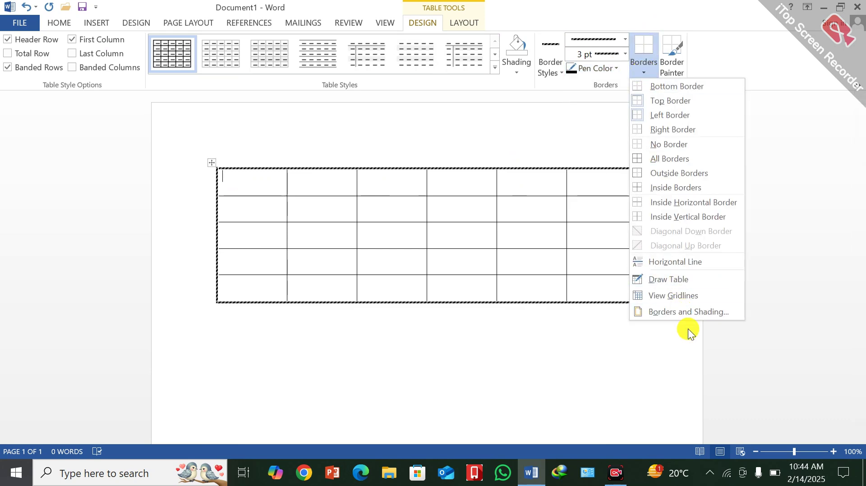
left_click(694, 316)
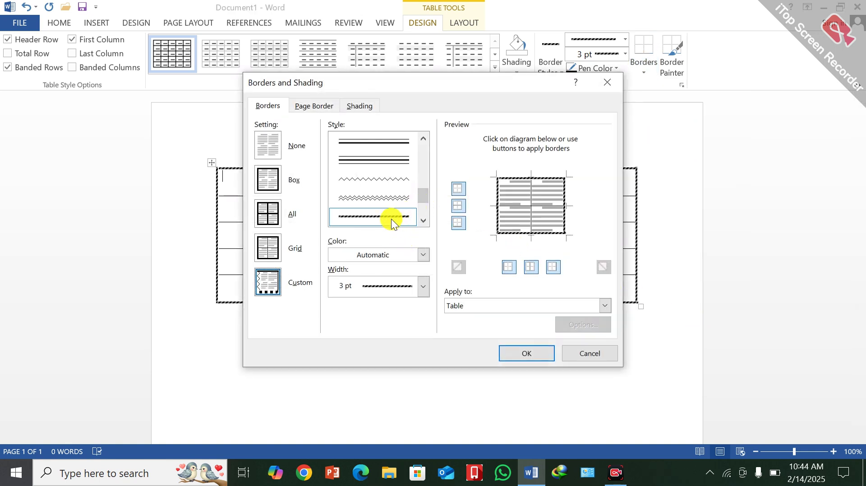
left_click(267, 214)
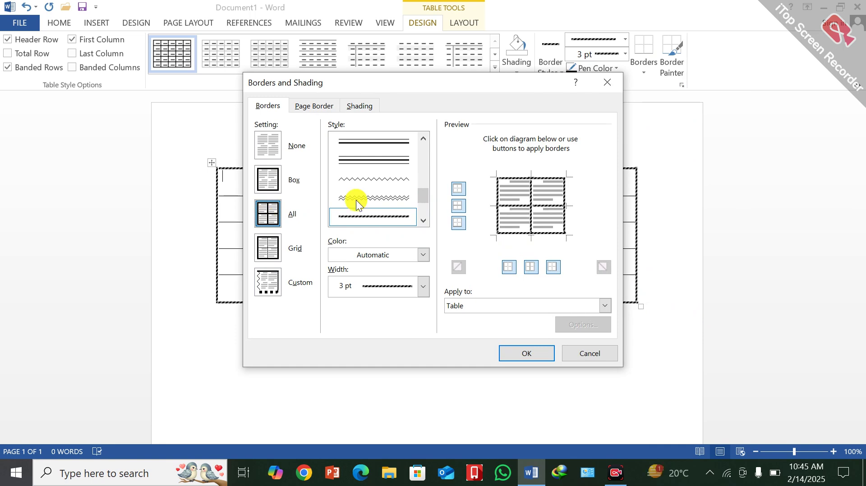
left_click(541, 354)
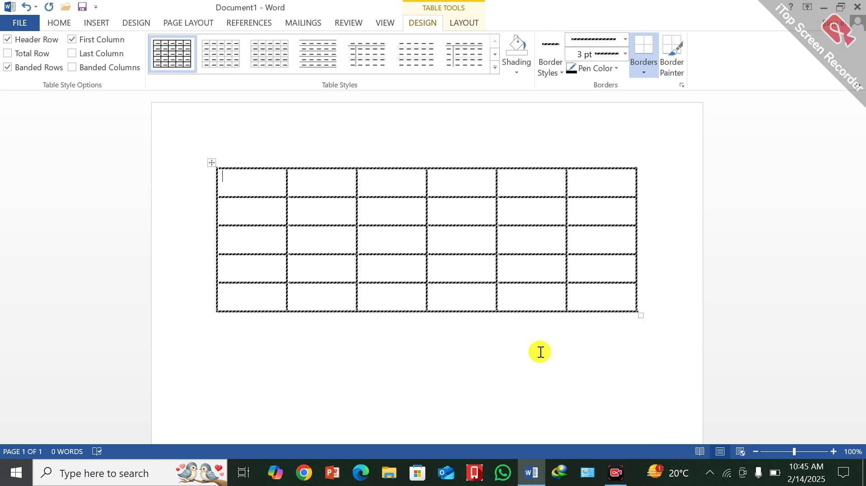
- Select the entire table and delete it from the document
left_click(211, 164)
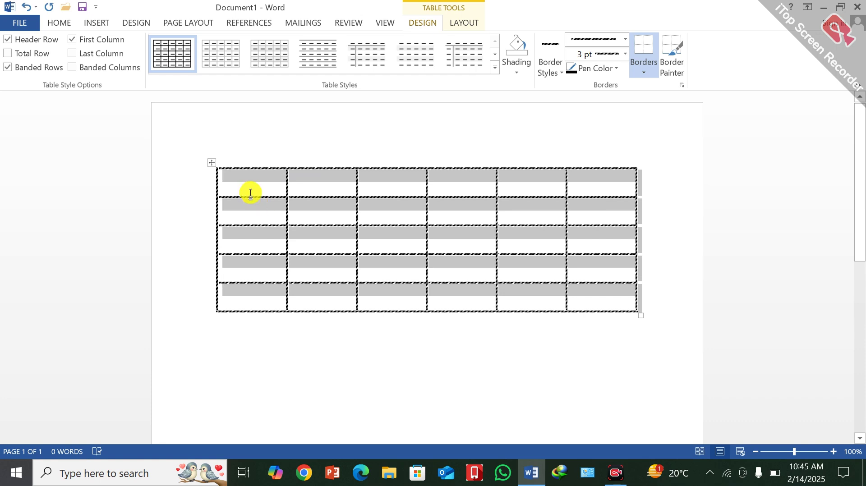
left_click(214, 163)
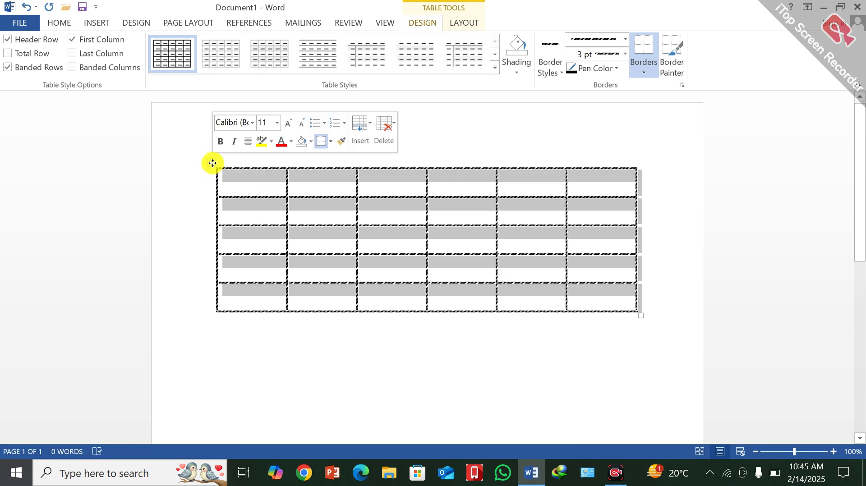
key("BackSpace")
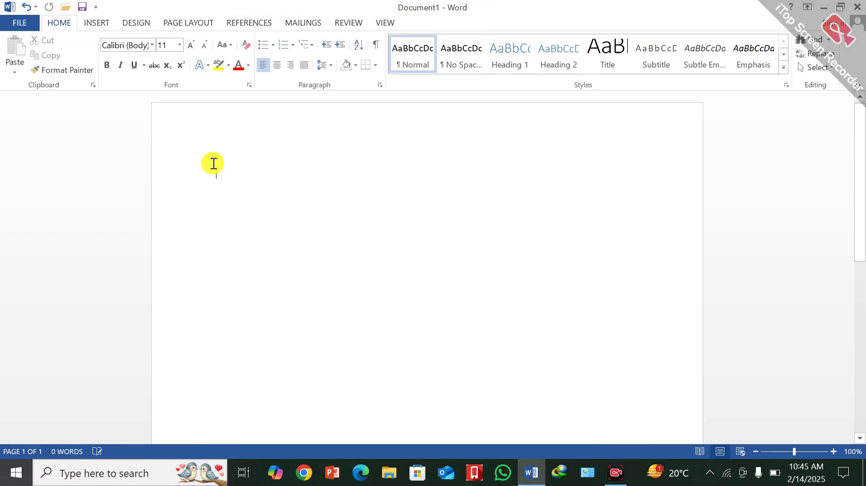
- Insert the picture "point finger" from the Desktop folder into the blank document
left_click(96, 23)
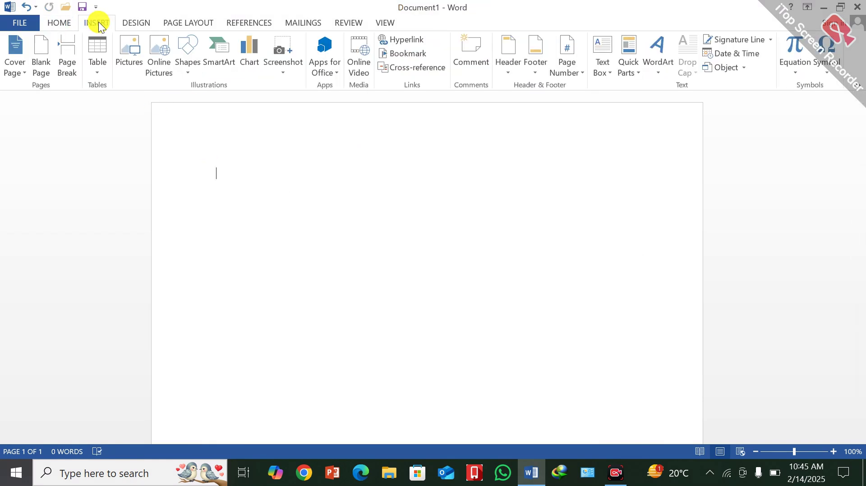
left_click(132, 48)
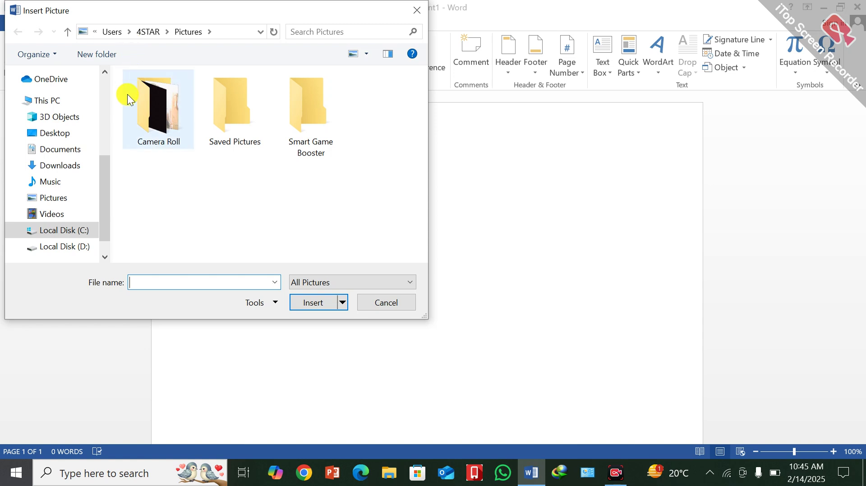
left_click(67, 200)
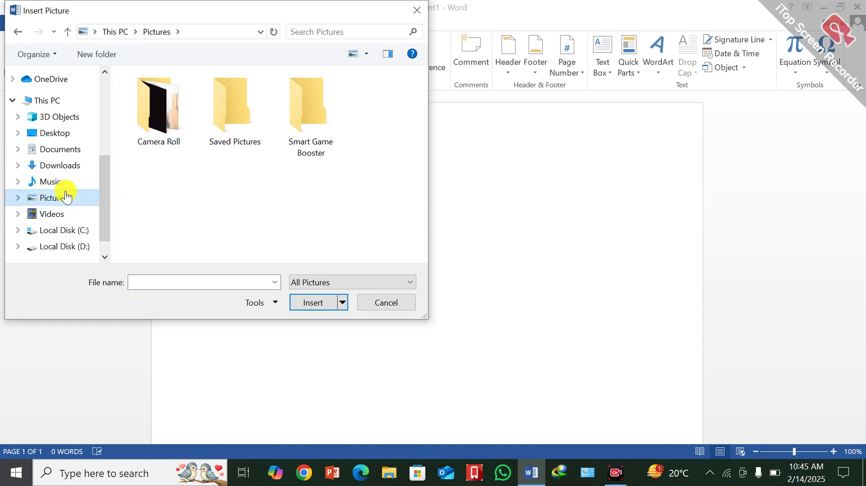
left_click(60, 133)
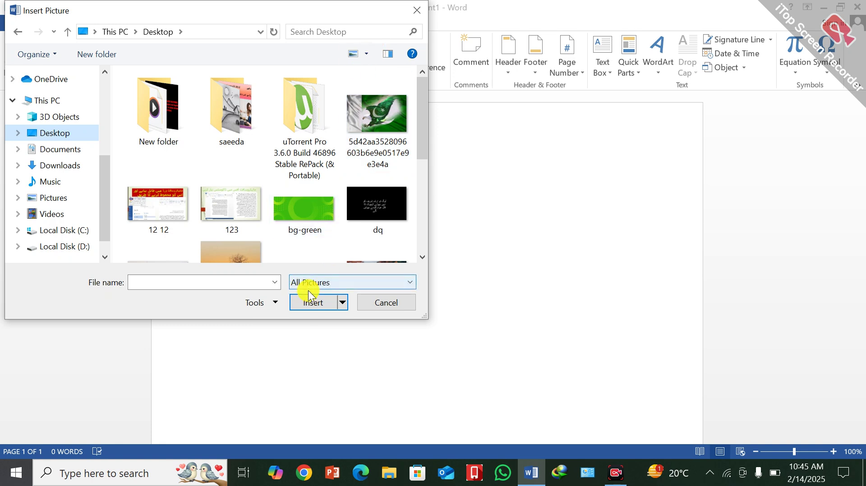
scroll(261, 166, "down", 3)
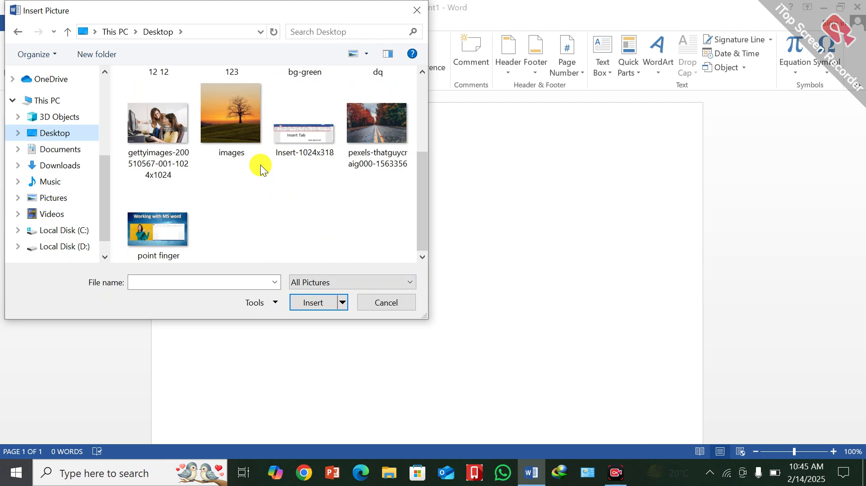
left_click(142, 229)
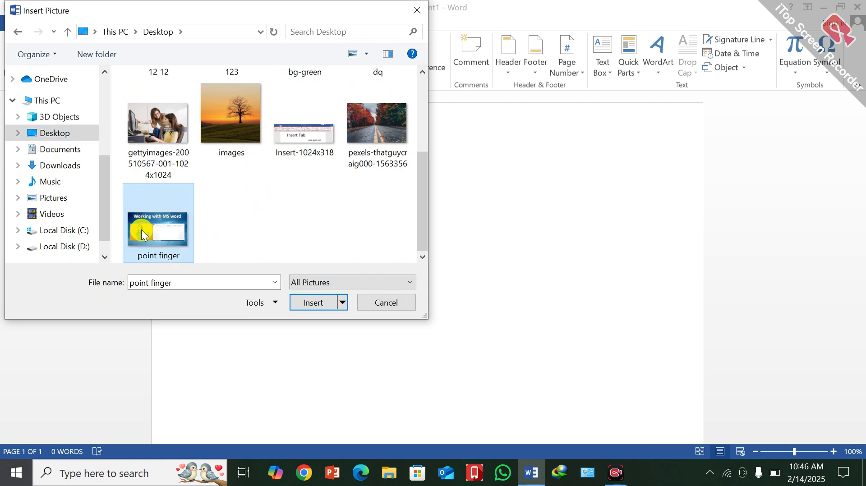
left_click(323, 305)
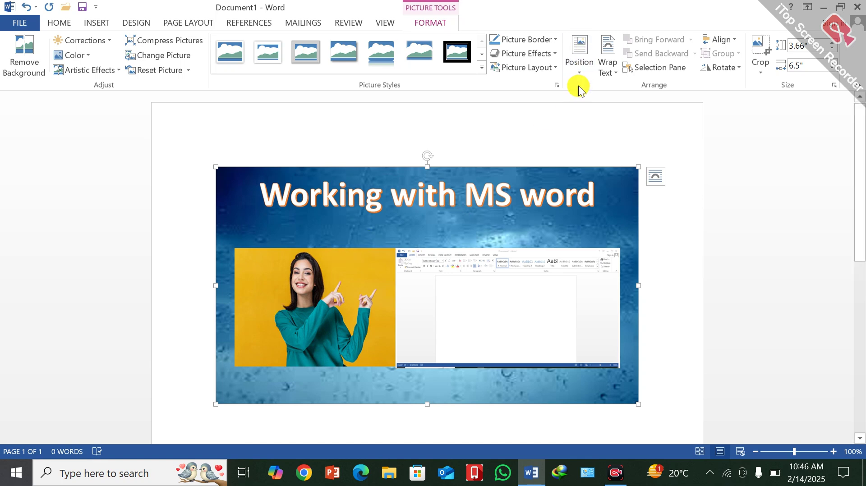
- Position the picture at the page's top right with text wrapping and enlarge it slightly to about 3.68" by 6.54"
left_click(579, 72)
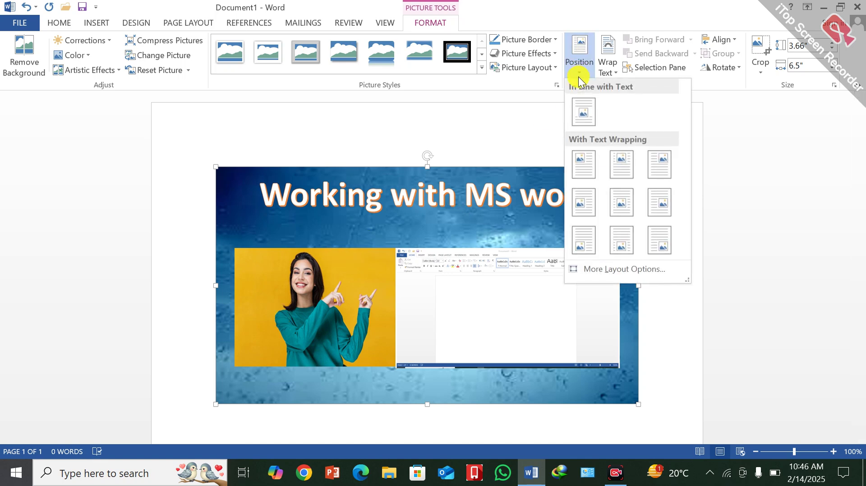
left_click(659, 168)
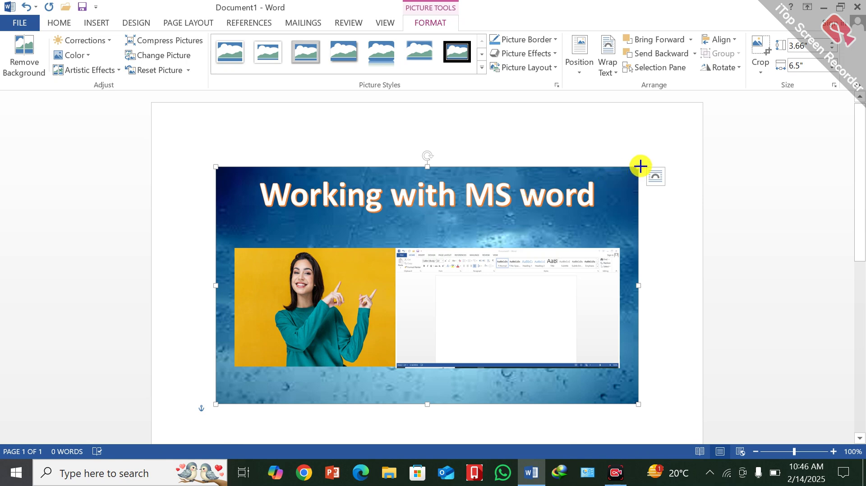
left_click_drag(641, 166, 643, 165)
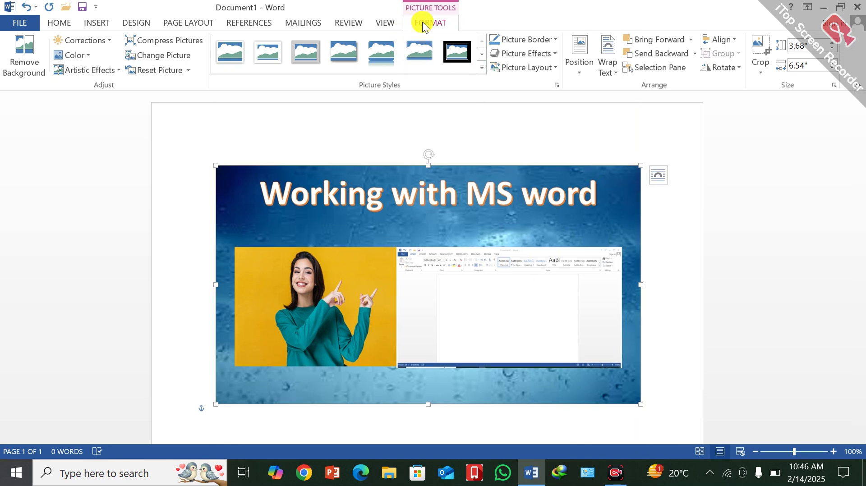
- Crop the picture on all four sides to the woman's face, about 0.86" high and 0.78" wide
left_click(759, 67)
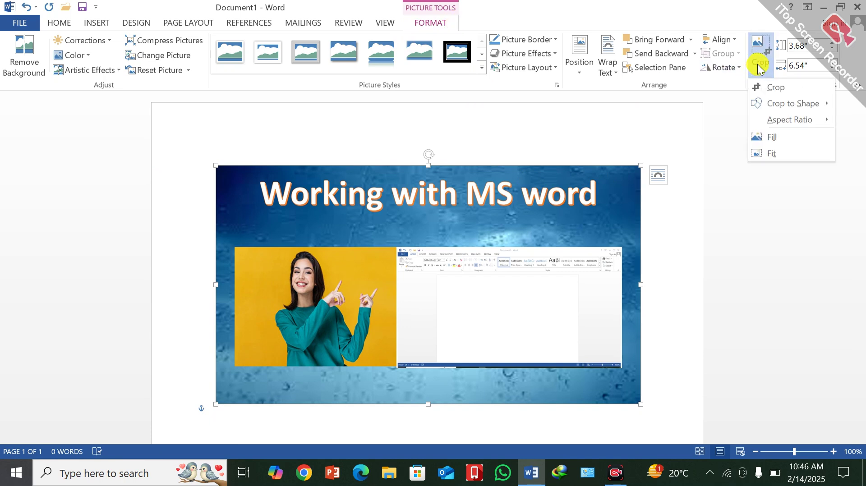
left_click(760, 88)
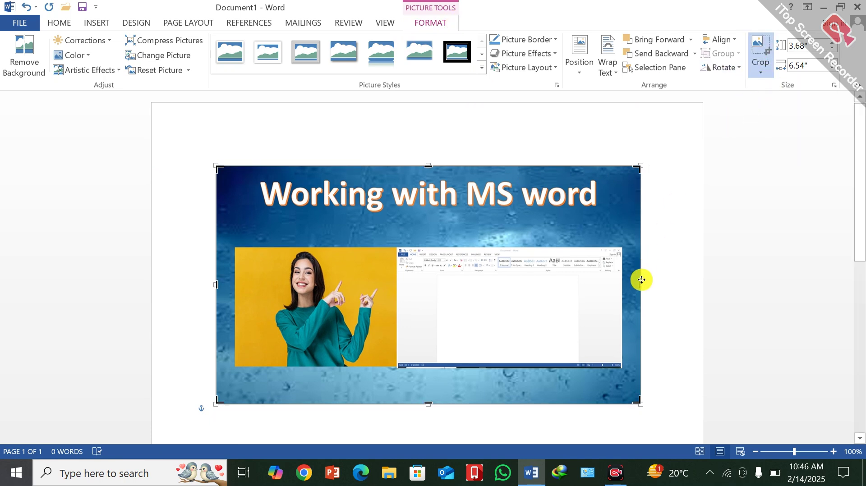
left_click_drag(638, 283, 327, 306)
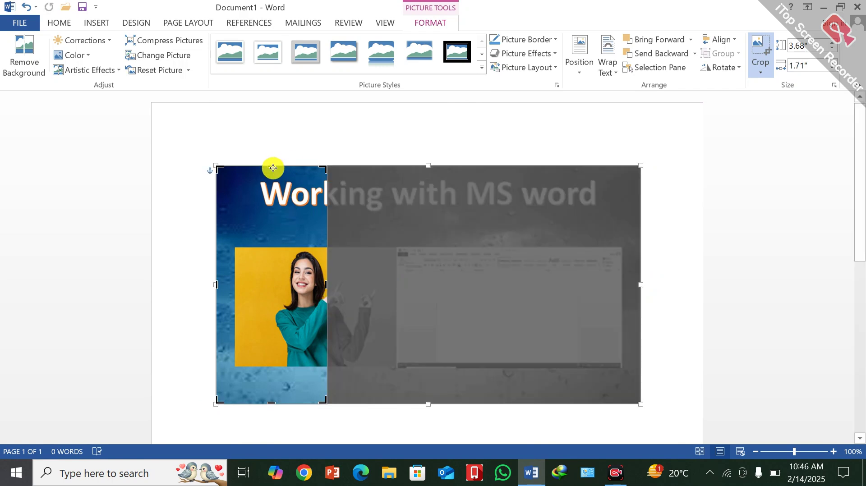
left_click_drag(272, 165, 274, 248)
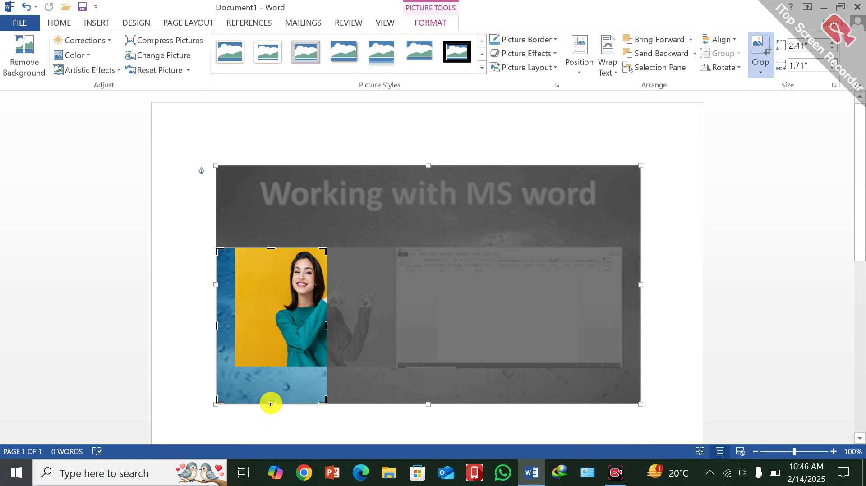
left_click_drag(271, 404, 281, 304)
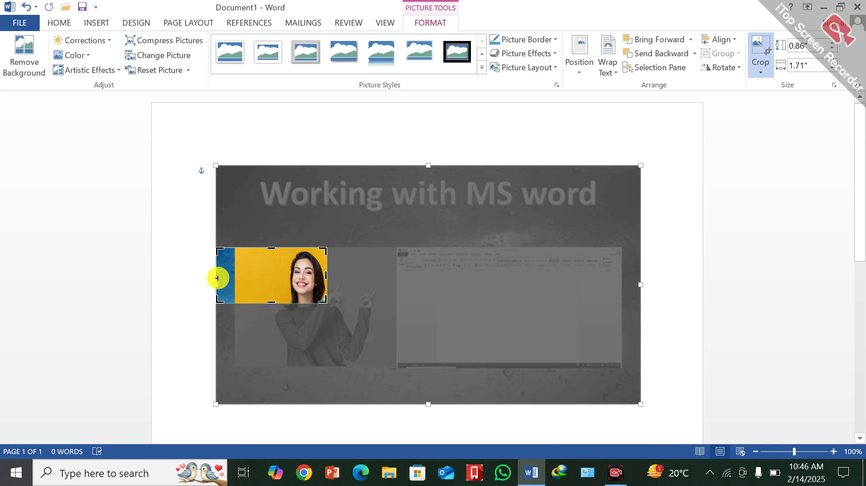
left_click_drag(216, 277, 277, 283)
left_click(673, 323)
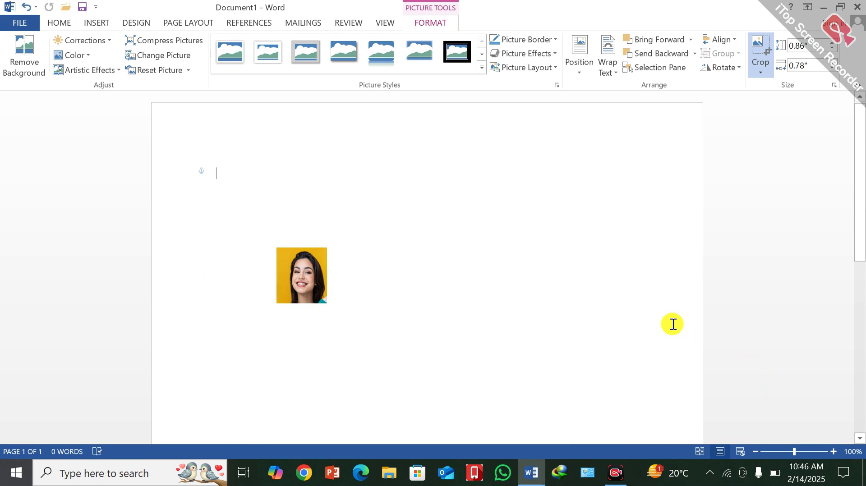
- Position the cropped portrait at the page's top right with text wrapping and enlarge it from its lower-left corner
left_click(301, 270)
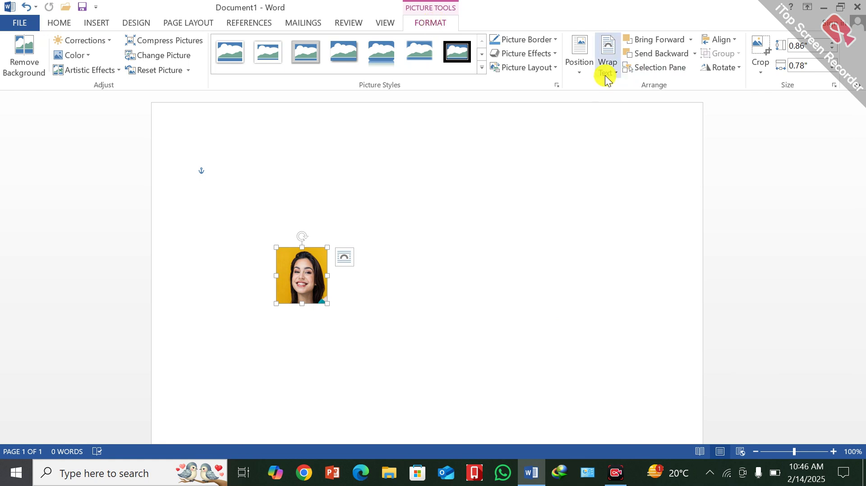
left_click(581, 72)
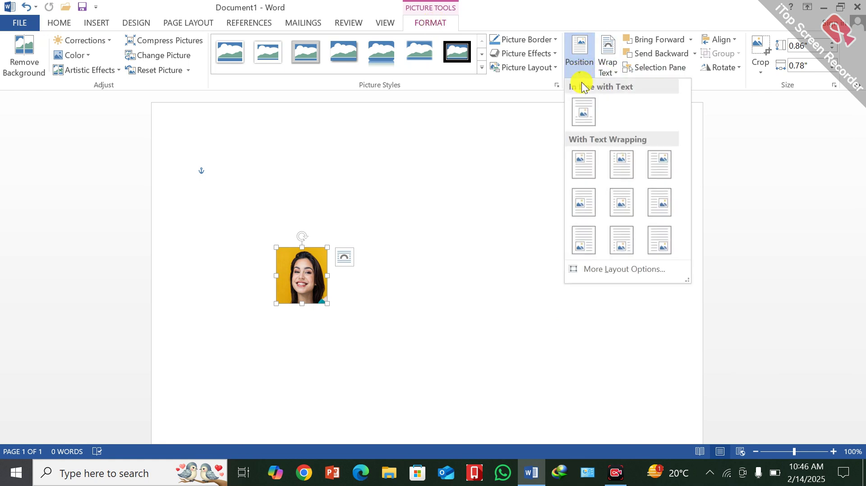
left_click(657, 169)
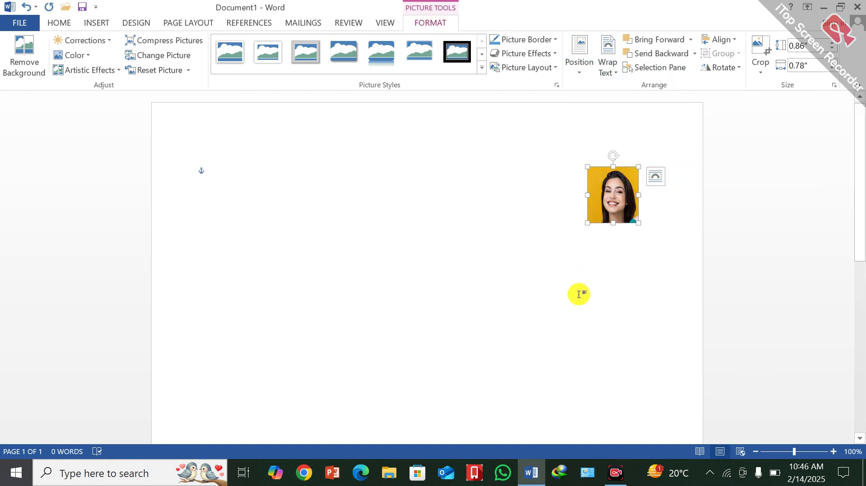
left_click_drag(587, 222, 546, 307)
left_click(407, 363)
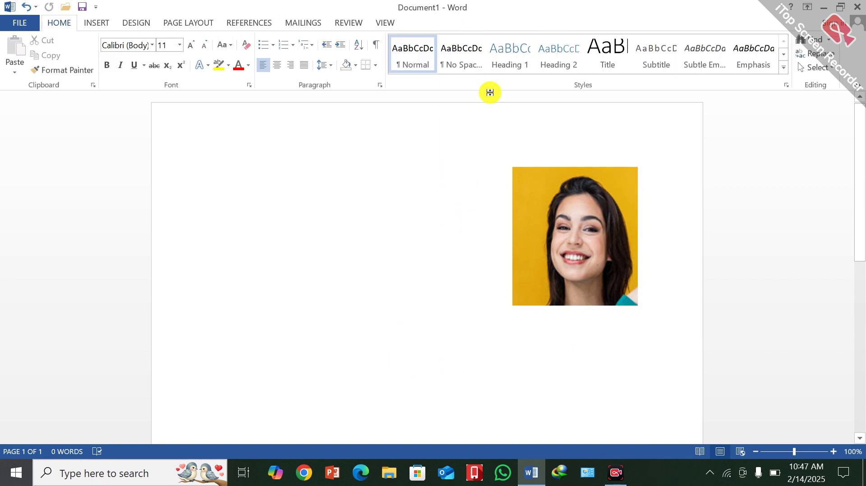
- Open the online picture sources and browse the personal OneDrive
left_click(102, 23)
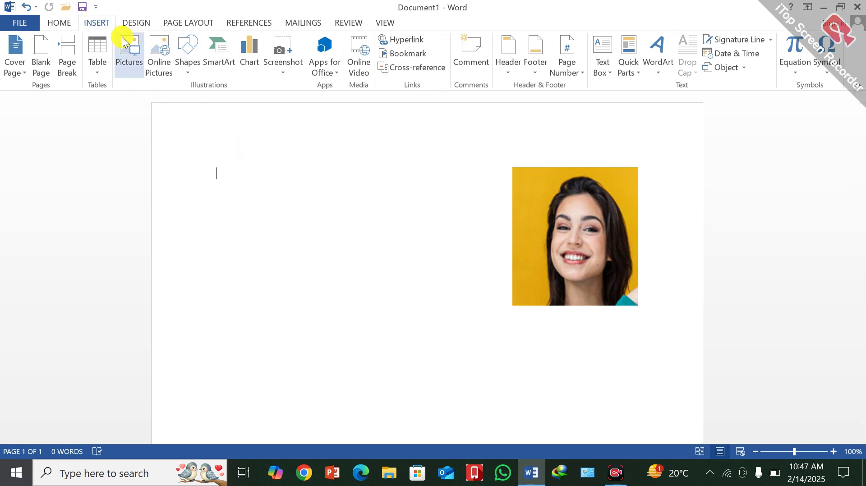
left_click(156, 51)
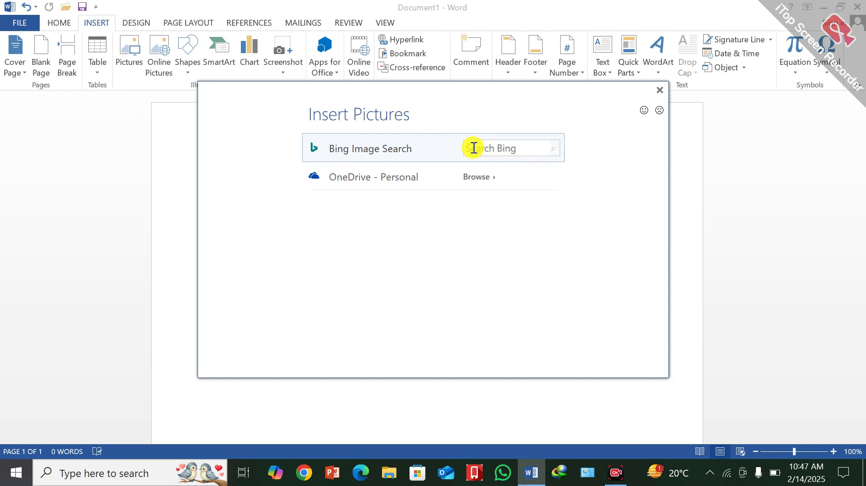
left_click(492, 180)
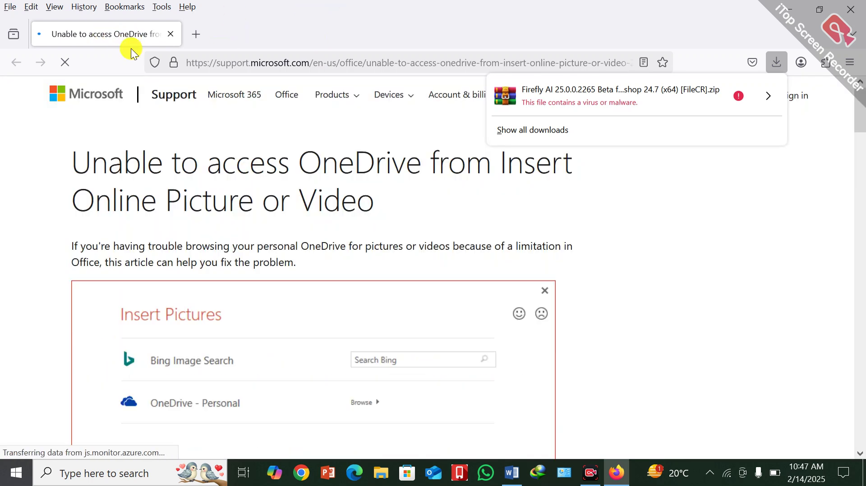
- Look through the Microsoft home page from the support article and close the browser to return to Word
left_click(267, 60)
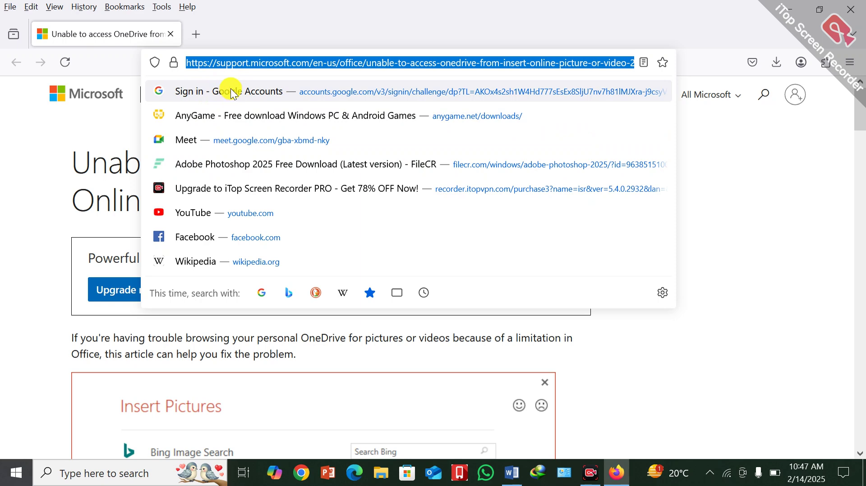
left_click(724, 254)
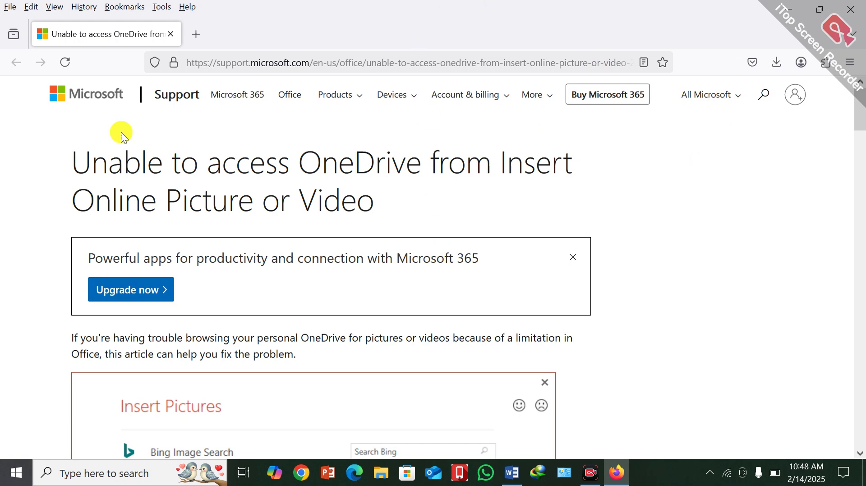
left_click(118, 95)
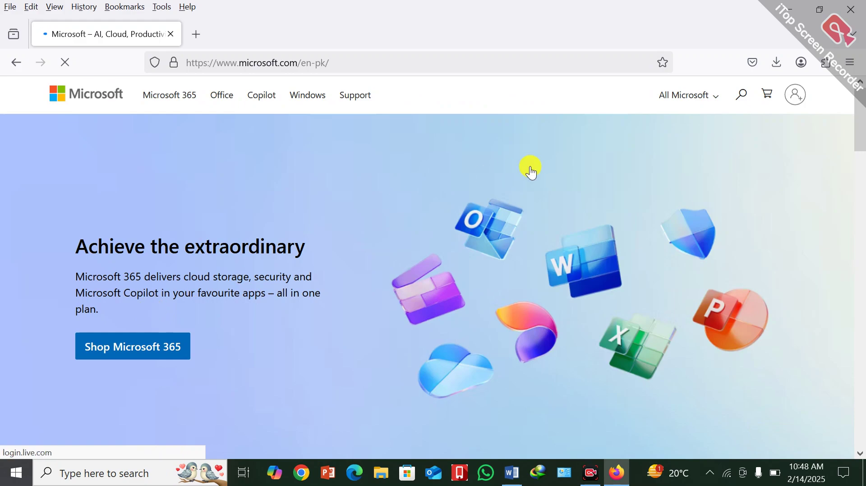
scroll(531, 169, "down", 5)
scroll(530, 171, "down", 5)
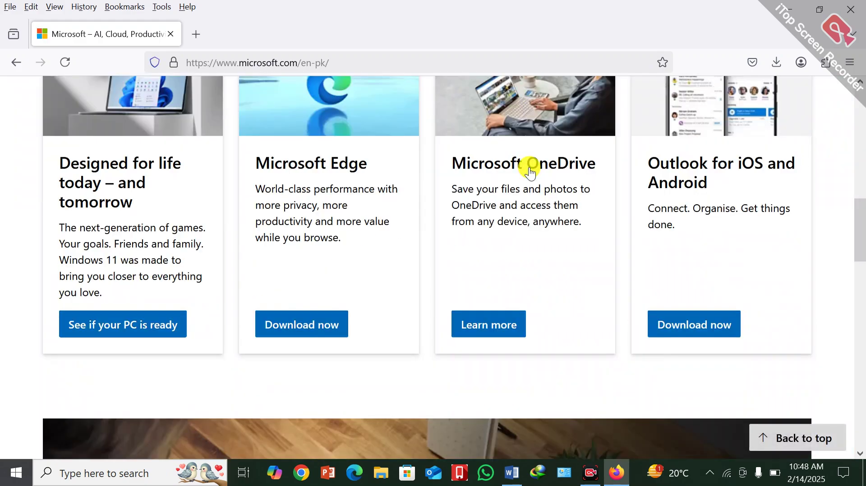
scroll(530, 171, "down", 3)
scroll(519, 216, "up", 13)
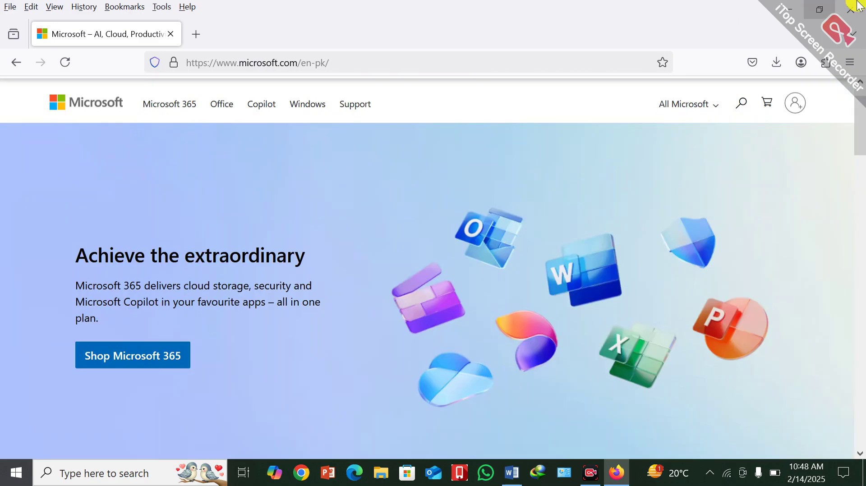
left_click(857, 6)
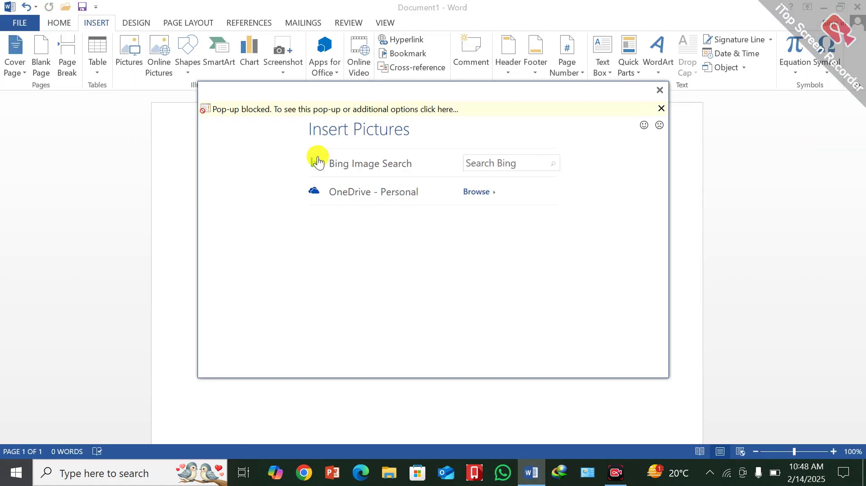
- Open the Bing image search, enter "boy pic" as the search text and look through the picture categories
left_click(370, 170)
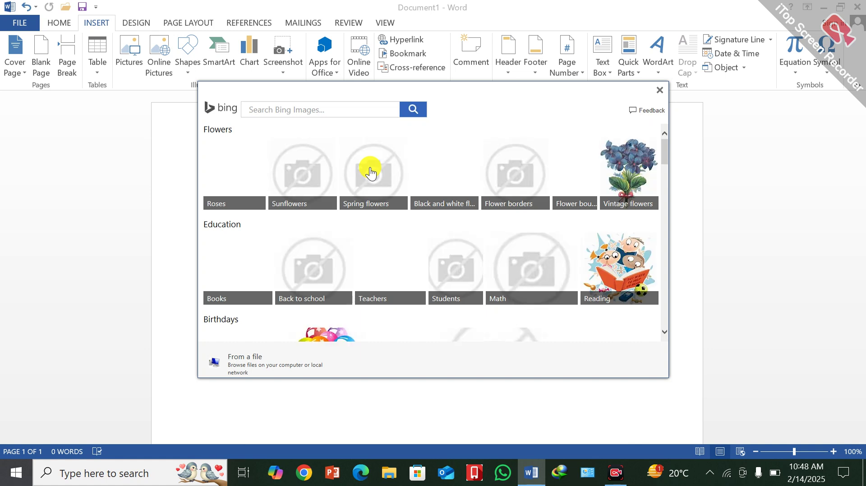
left_click(297, 110)
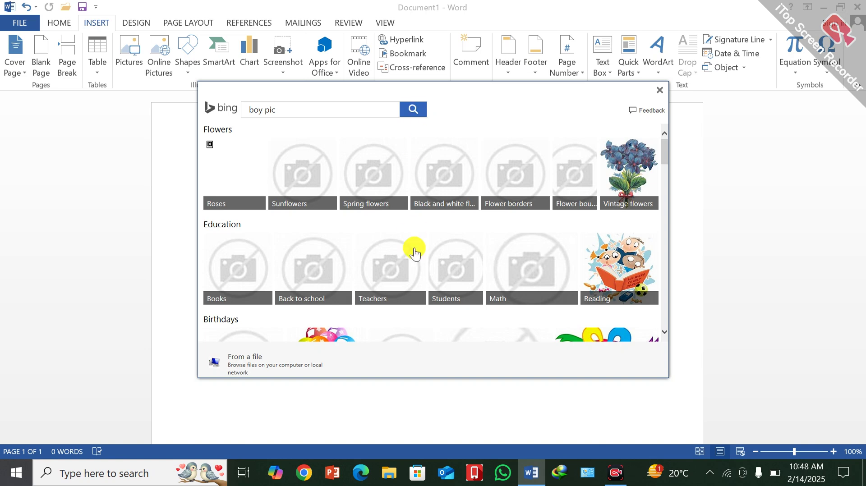
scroll(412, 249, "down", 3)
scroll(414, 252, "down", 5)
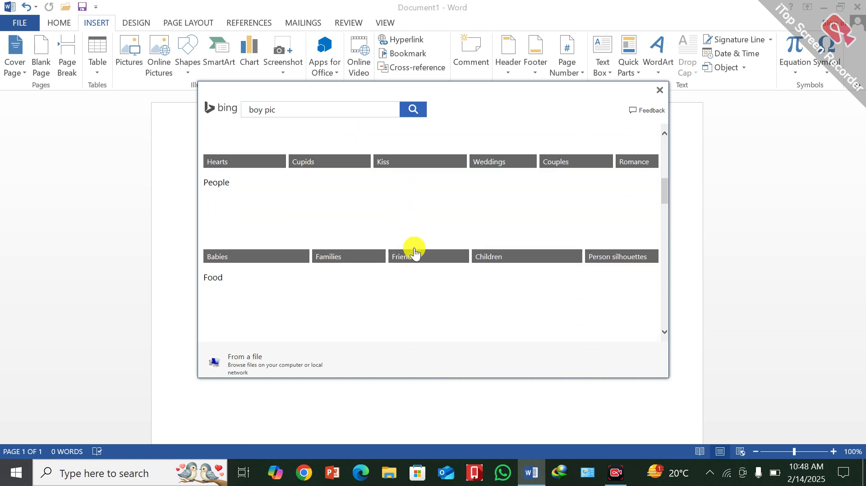
scroll(402, 271, "up", 8)
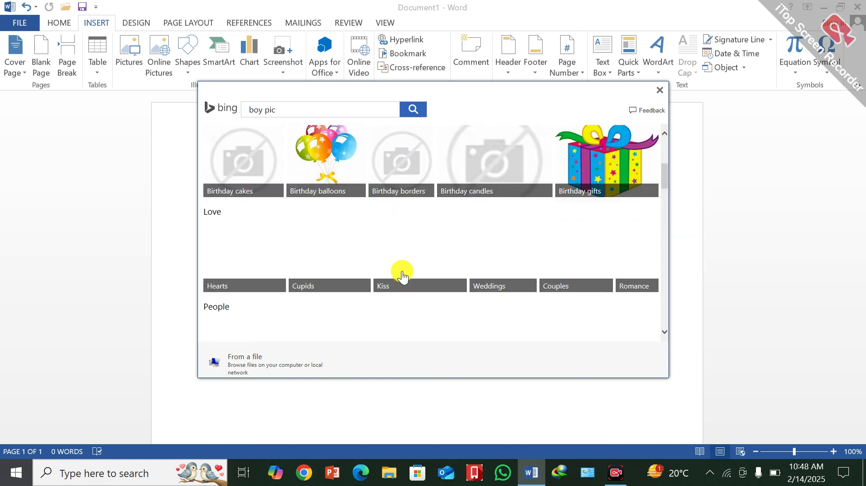
left_click(283, 110)
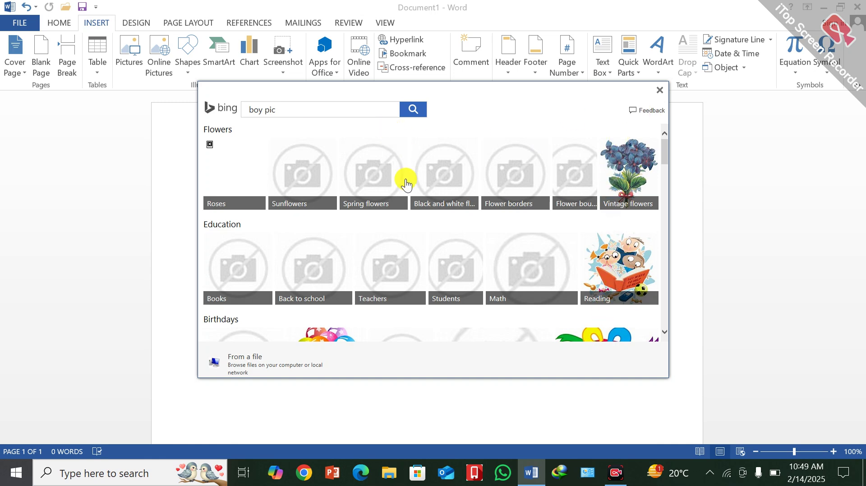
- Clear the Bing search text and look over the Education and Birthdays picture categories
left_click_drag(261, 116, 239, 117)
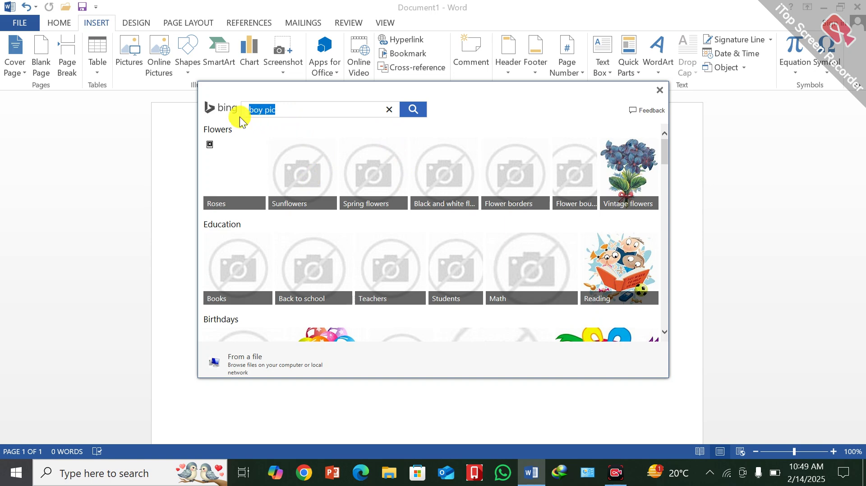
key("BackSpace")
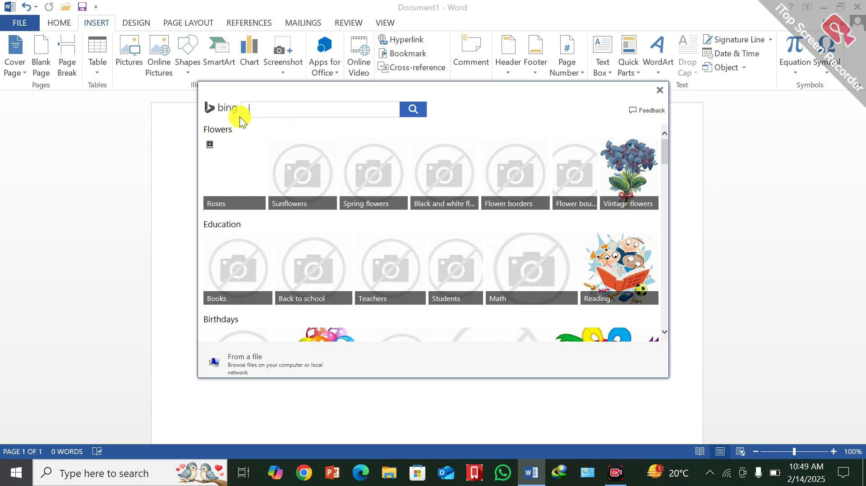
left_click(525, 115)
left_click_drag(662, 142, 664, 160)
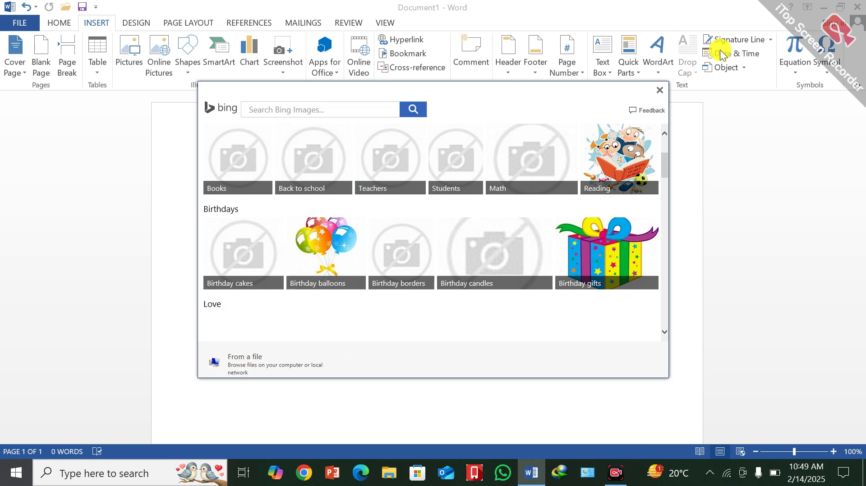
- Close the online picture search and delete the portrait from the page
left_click(658, 90)
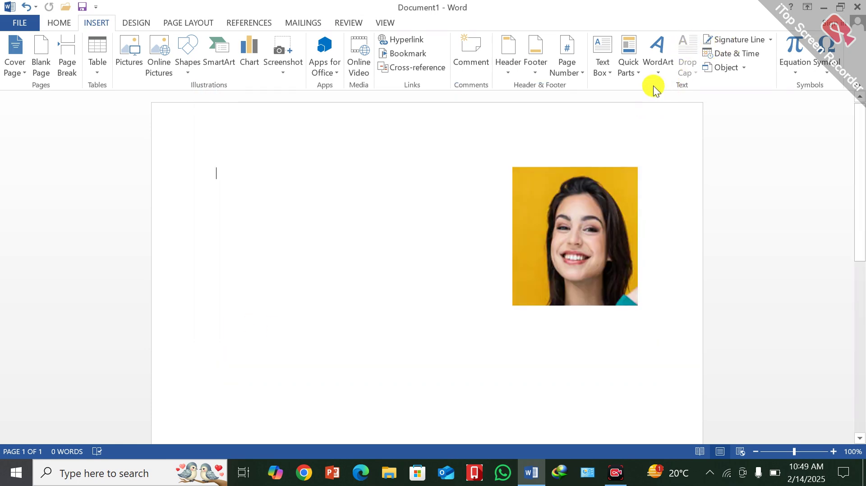
left_click(597, 232)
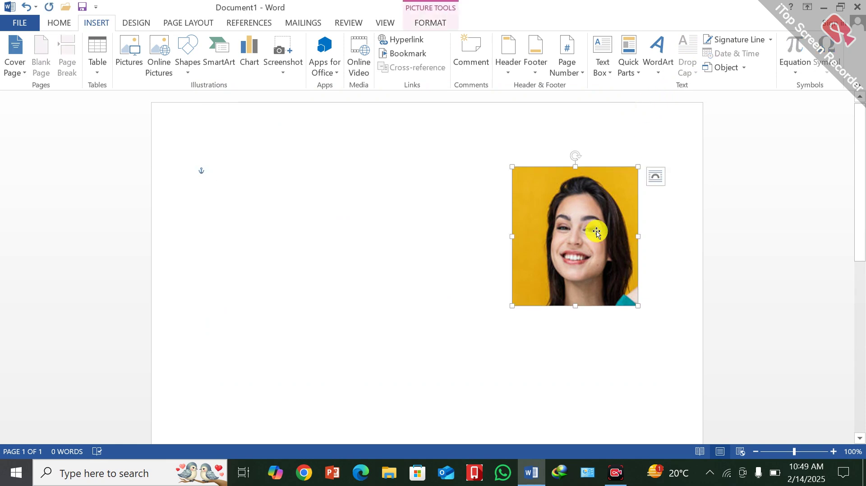
key("Delete")
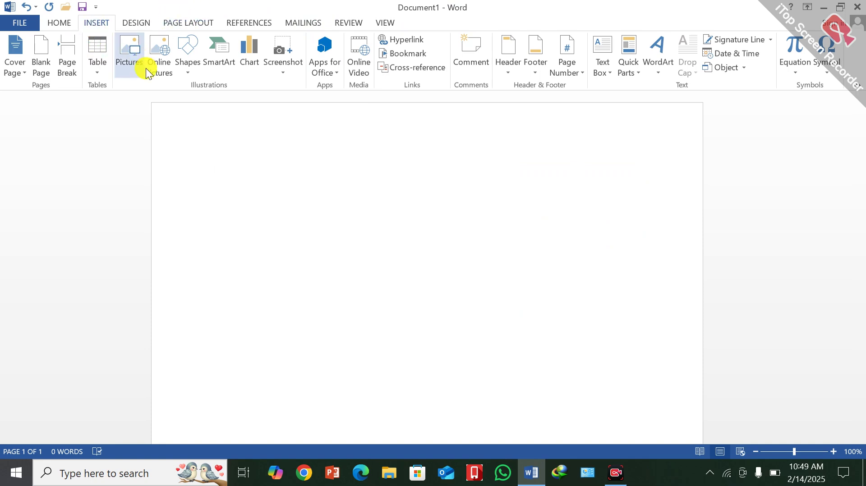
- Draw a left brace shape about 1.65" high and 0.19" wide near the page's upper-left margin
left_click(189, 72)
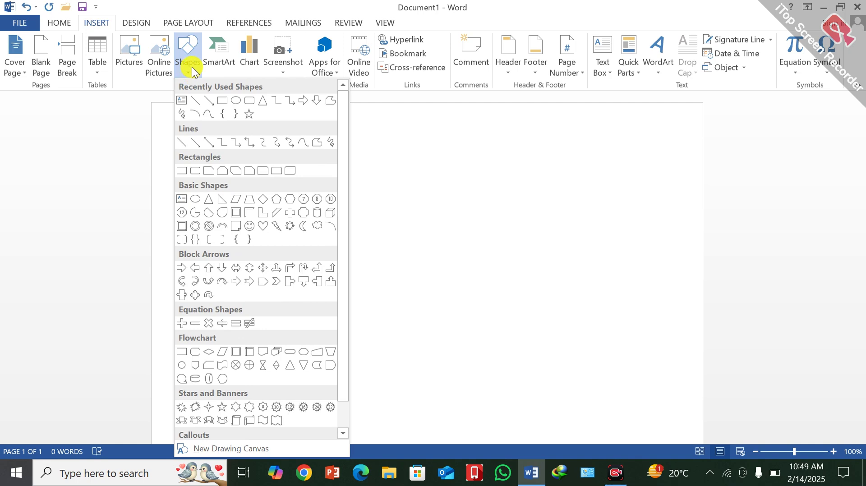
left_click(238, 239)
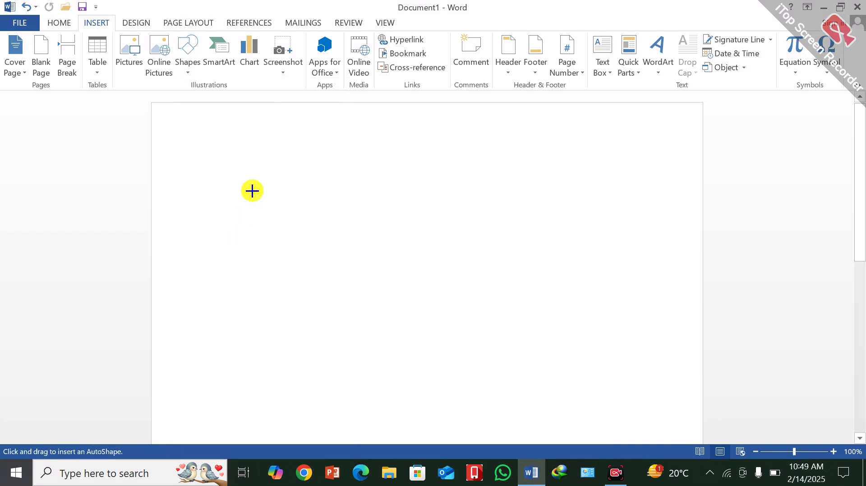
left_click_drag(241, 152, 254, 258)
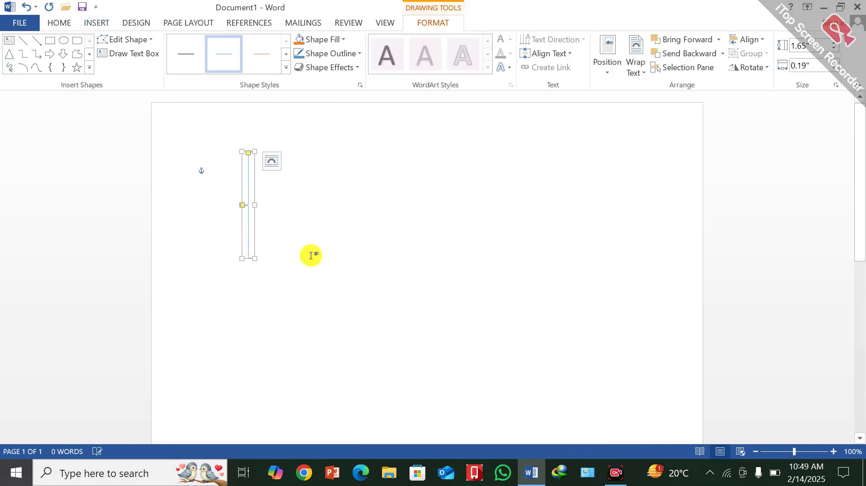
left_click(311, 254)
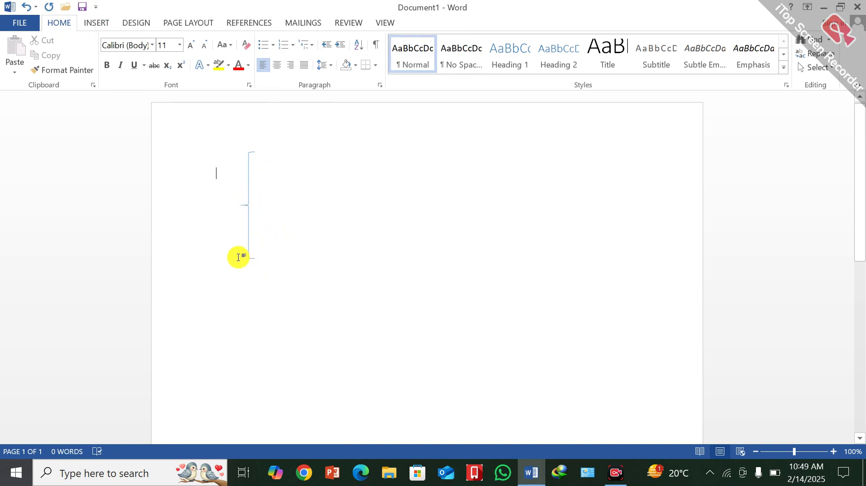
- Draw a hexagon about 1.43" high and 2.49" wide on the upper half of the page
left_click(96, 25)
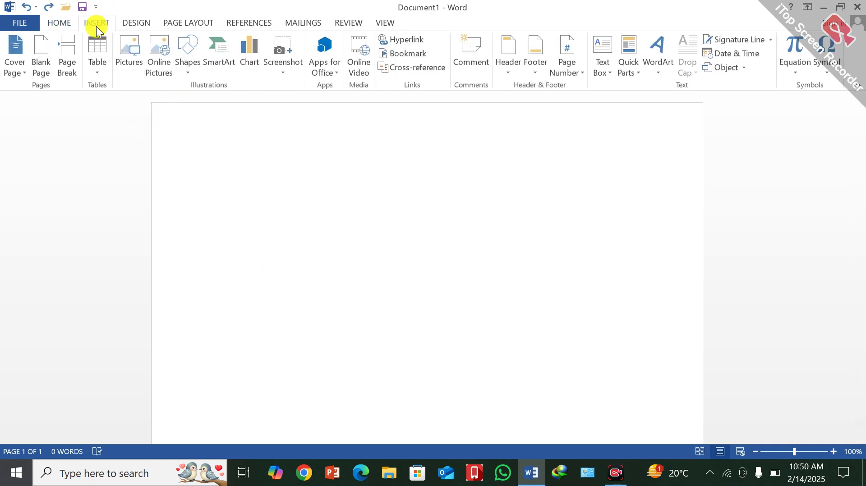
left_click(190, 74)
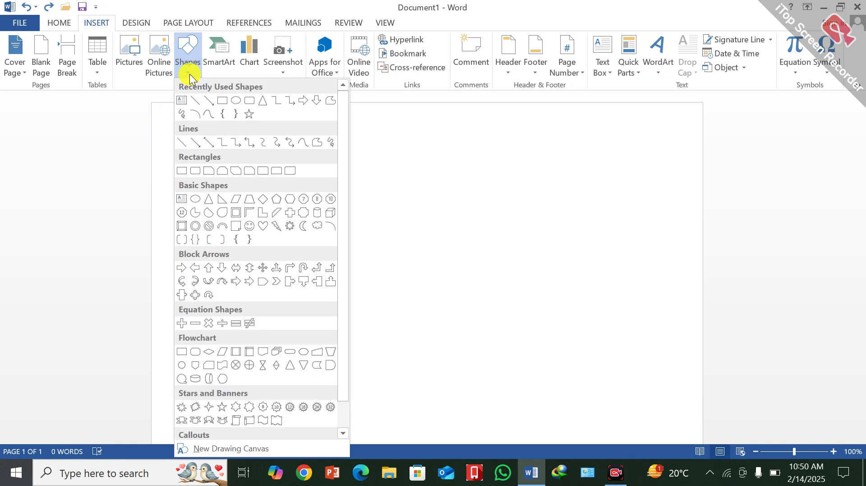
left_click(290, 199)
left_click_drag(394, 190, 556, 283)
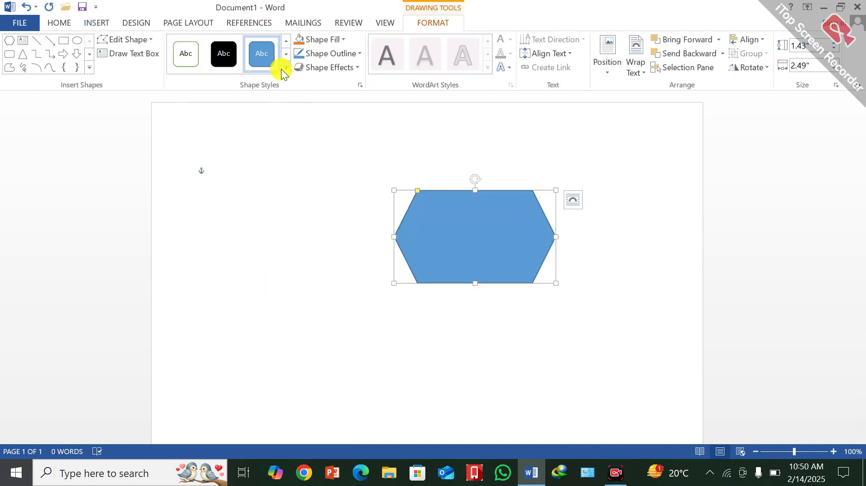
- Look through the shape styles available for the hexagon and delete the shape
left_click(286, 68)
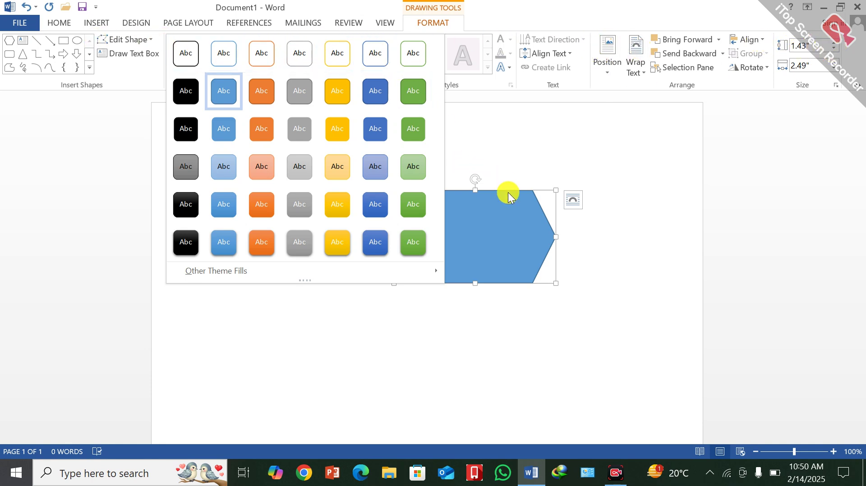
left_click(500, 178)
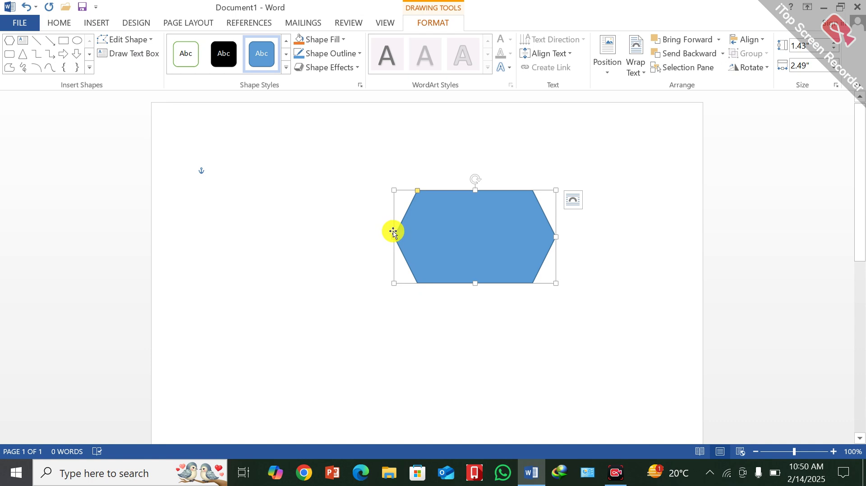
key("Delete")
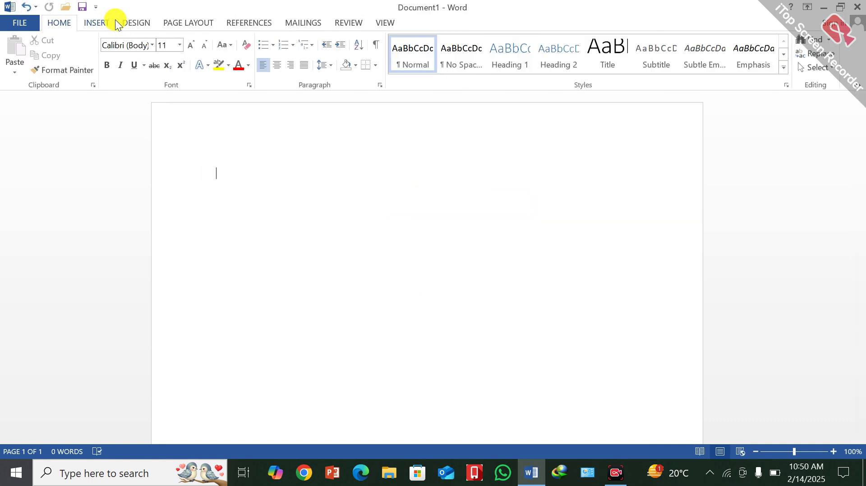
- Insert a Vertical Accent List SmartArt graphic from the List category
left_click(95, 22)
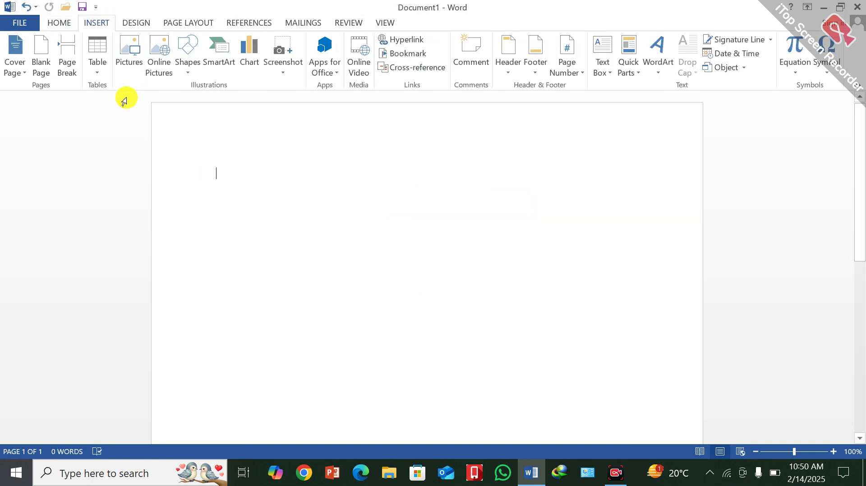
left_click(221, 63)
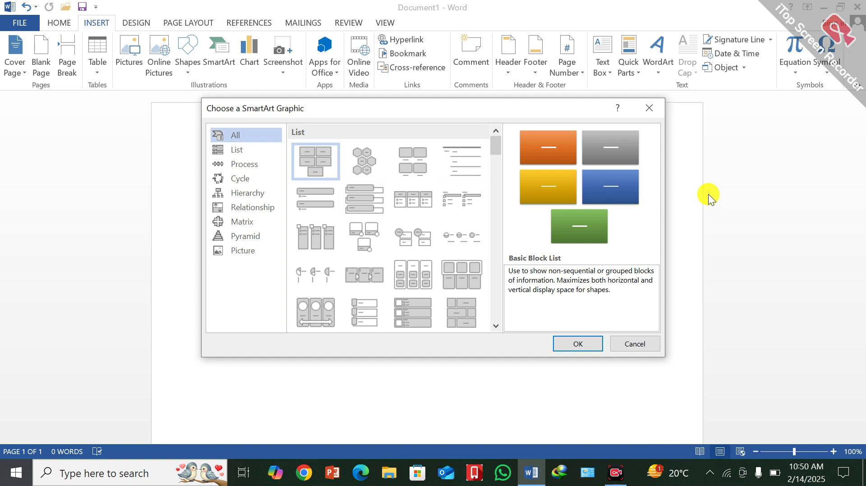
left_click(235, 150)
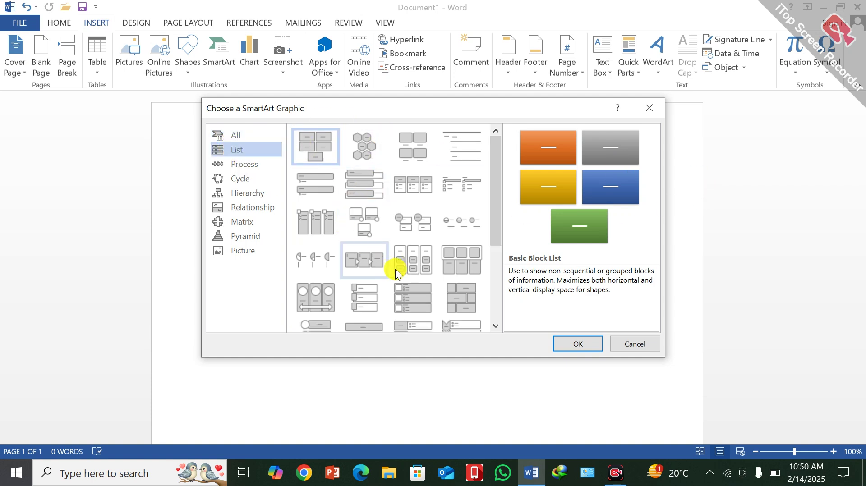
scroll(401, 272, "down", 3)
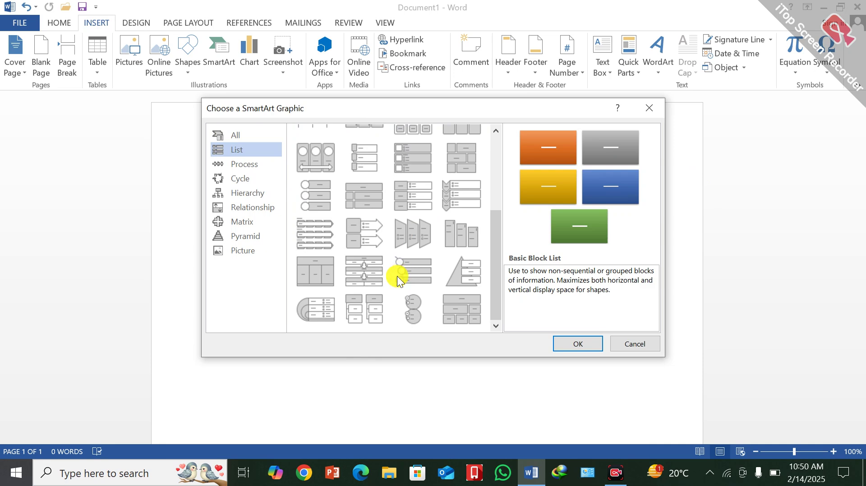
left_click(312, 232)
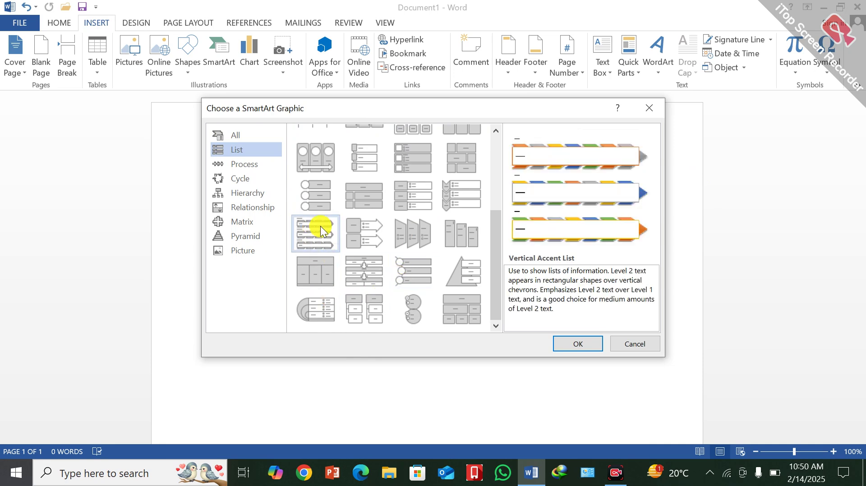
left_click(578, 344)
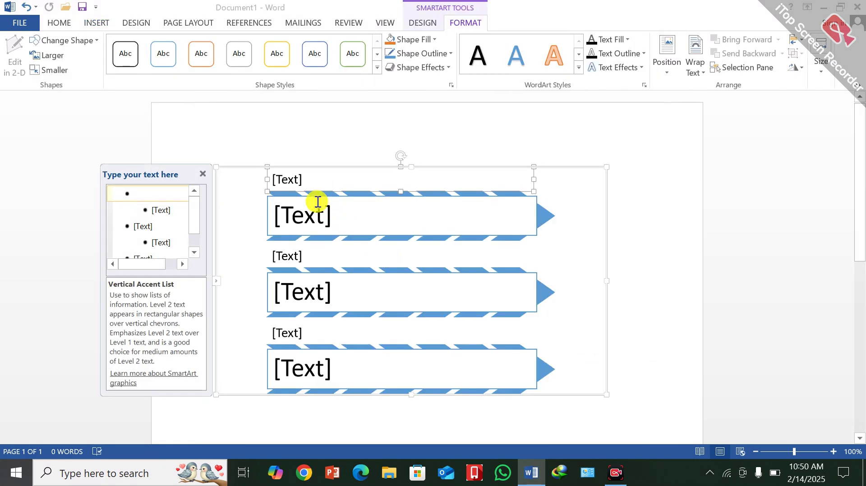
- Fill the SmartArt placeholders from top to bottom with "hgjgy", "uihihih", "sdfvdfvd", "dfgvdfgv", "dfgvdfv" and "cv bcvbcvb"
left_click(282, 180)
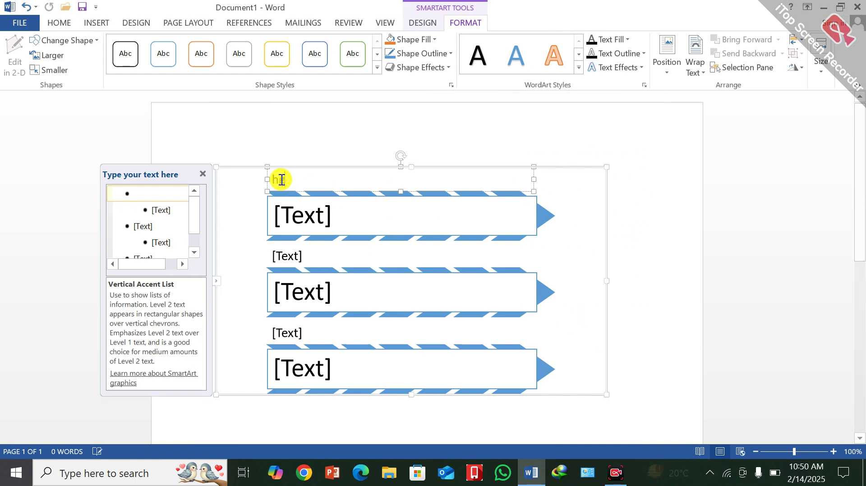
type("hgjgy")
left_click(289, 222)
type("uihihih")
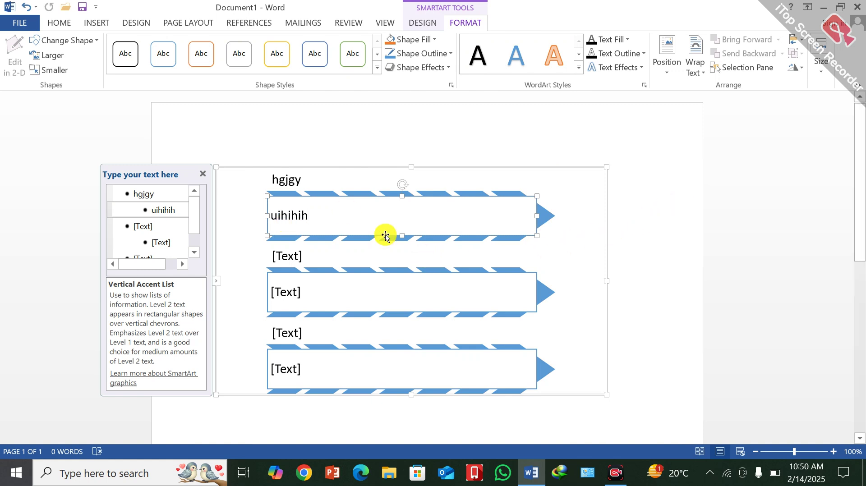
left_click(289, 255)
type("sdfvdfvd")
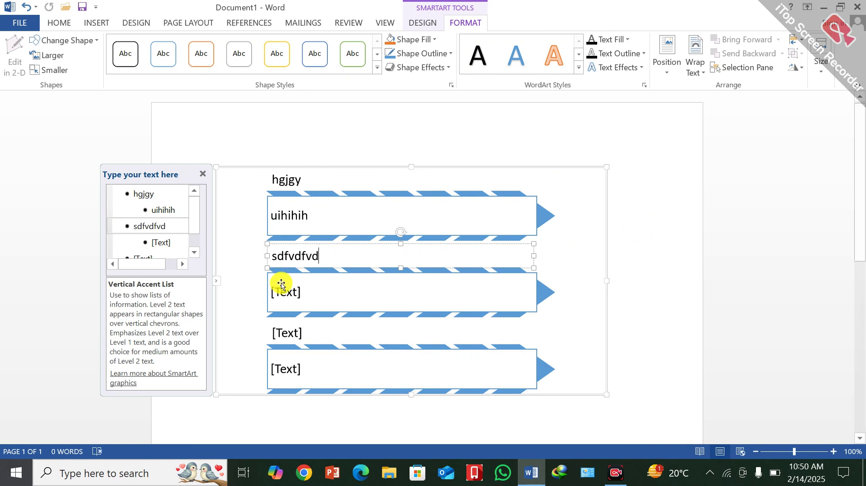
left_click(286, 293)
type("dfgvdfgv")
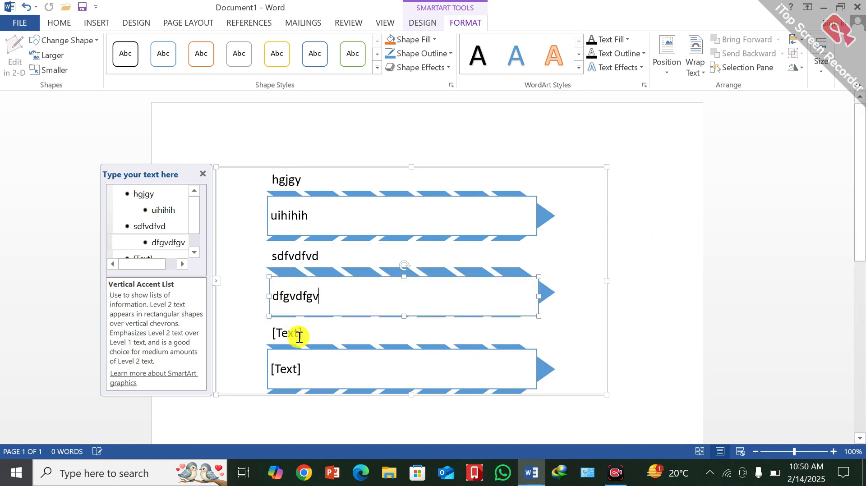
left_click(299, 334)
type("dfgvdfv")
left_click(303, 371)
type("cv bcvbcvb")
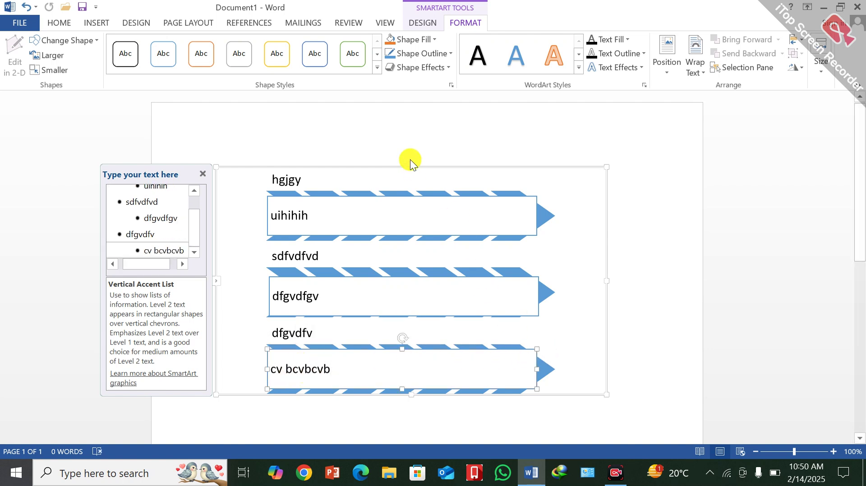
- Add a shape after the last text box of the SmartArt graphic
scroll(410, 237, "down", 3)
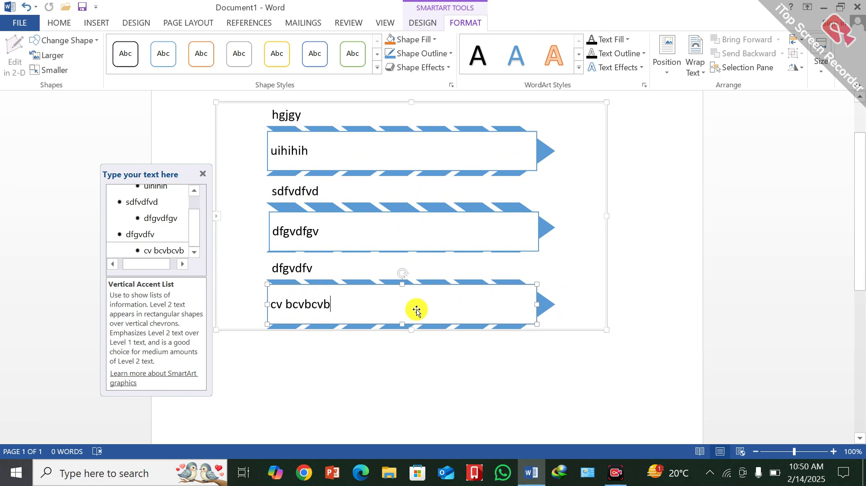
right_click(493, 307)
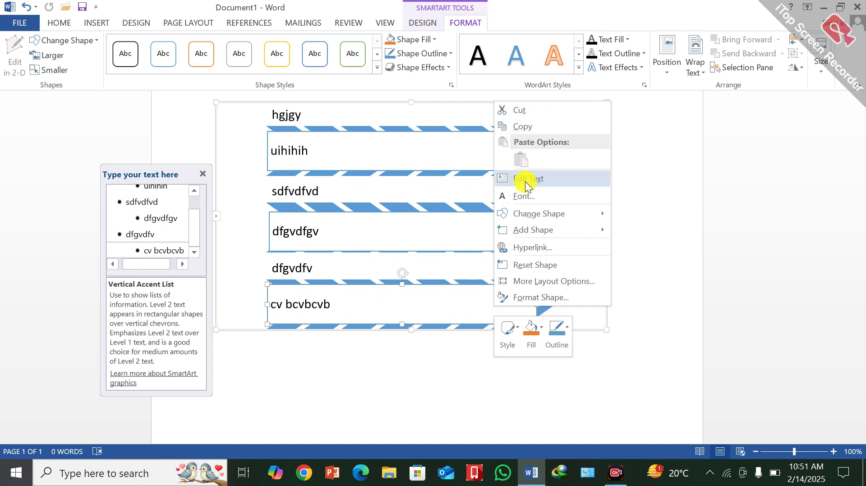
mouse_move(547, 216)
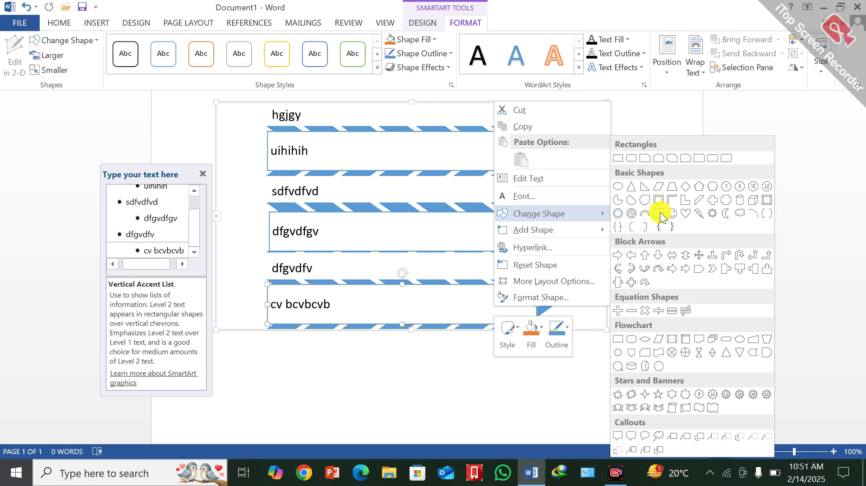
mouse_move(570, 230)
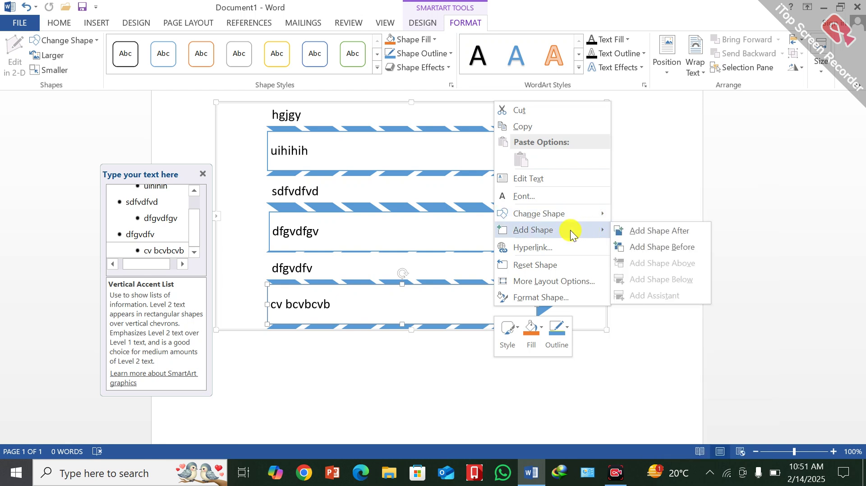
left_click(651, 227)
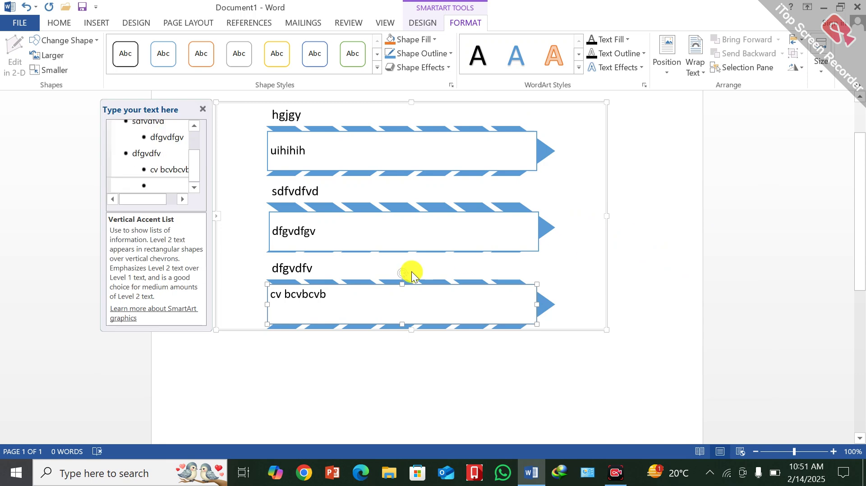
- Insert "jhvgjgjhg" inside the "cv bcvbcvb" text of the last SmartArt box
left_click(295, 298)
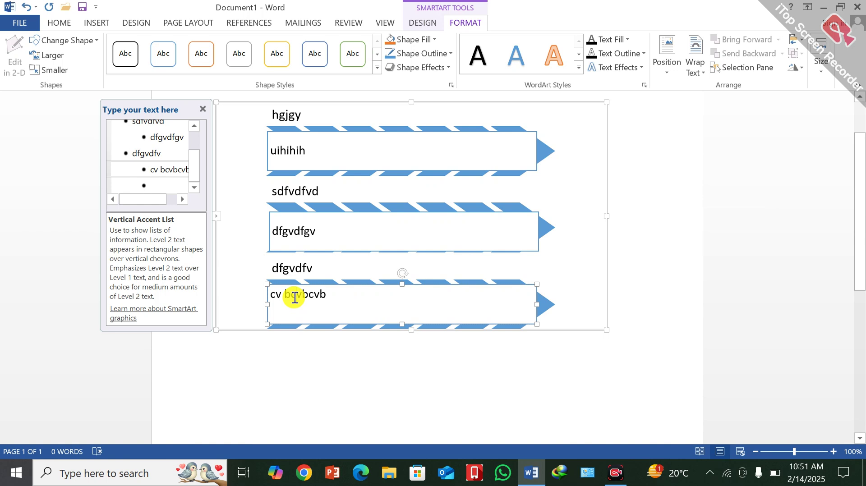
type("jhvgjgjhg")
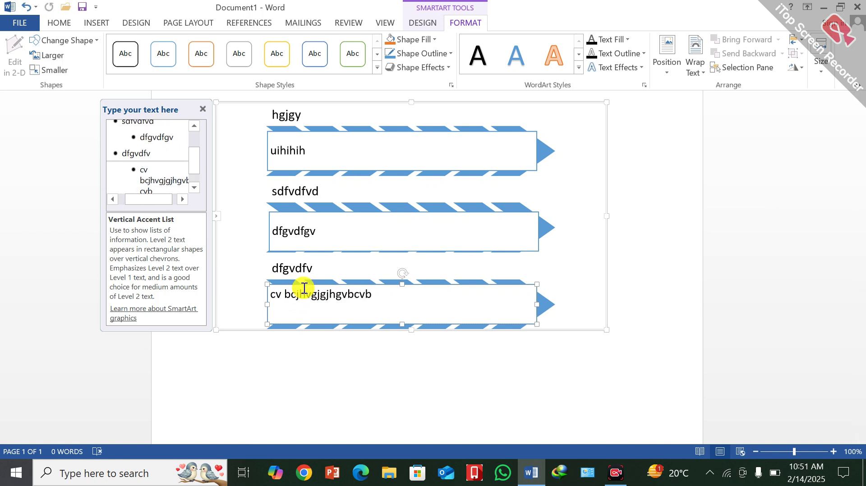
scroll(345, 162, "down", 3)
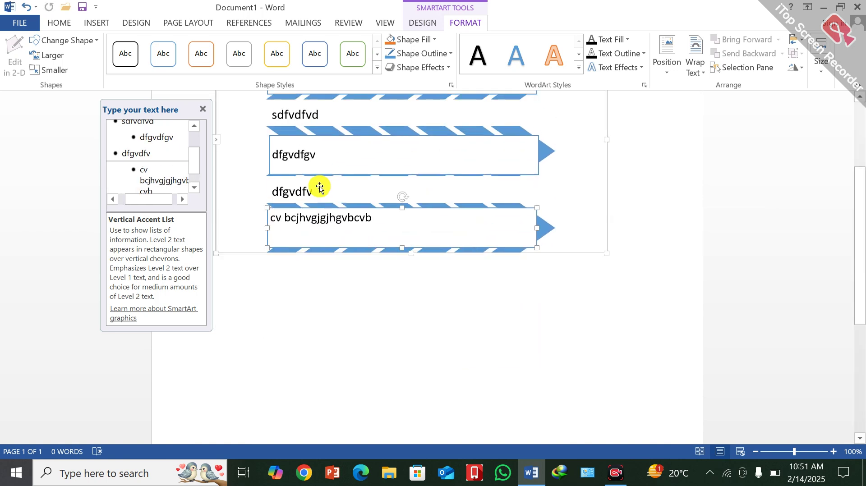
scroll(323, 197, "down", 6)
scroll(319, 203, "up", 9)
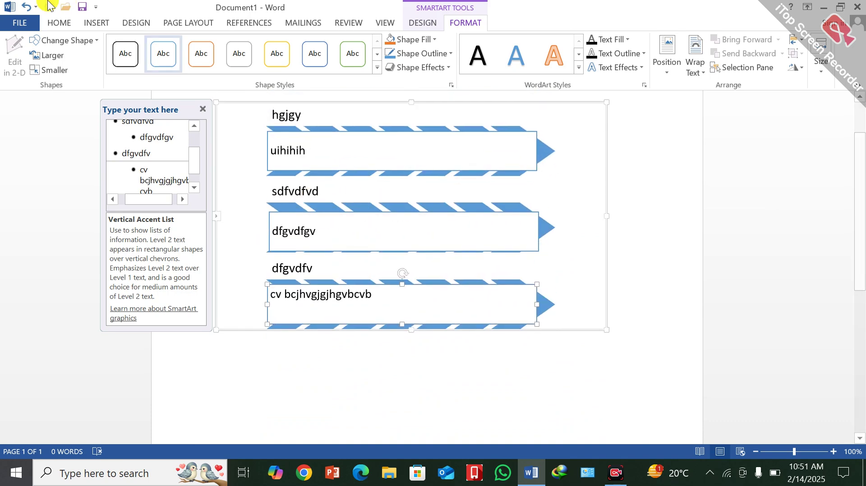
- Undo the SmartArt edits and the graphic's insertion, and delete the picture brought back by the undo
left_click(97, 25)
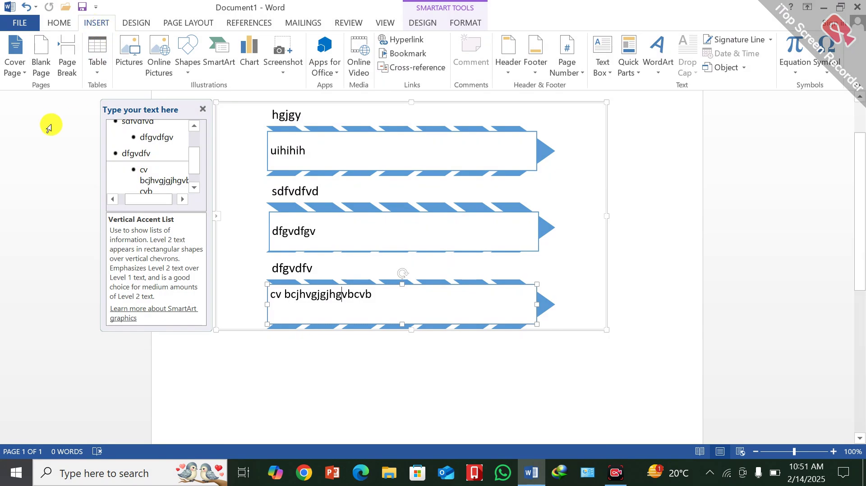
key("ctrl+z")
key("ctrl+z")
key("ctrl+z")
key("ctrl+z")
key("ctrl+z")
key("ctrl+z")
key("ctrl+z")
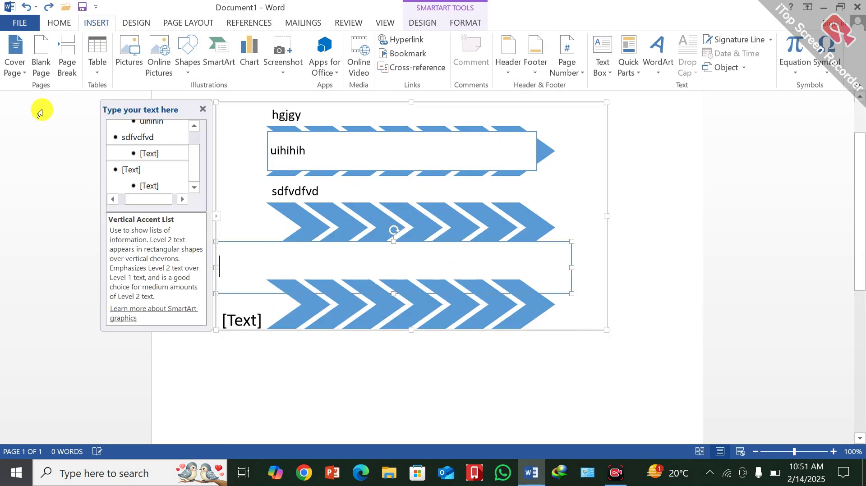
key("ctrl+z")
key("ctrl+z")
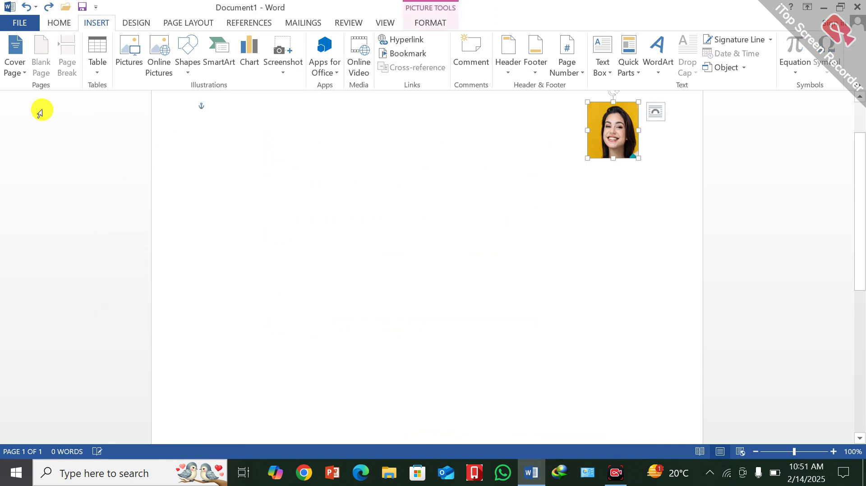
key("Delete")
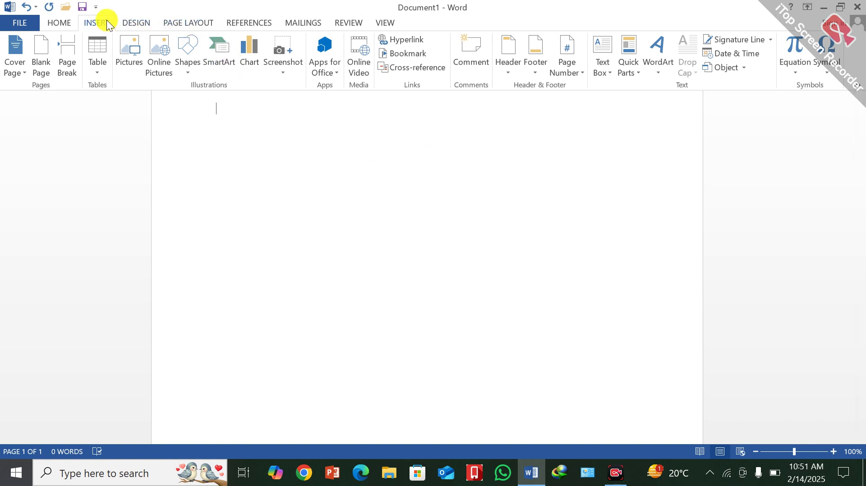
- Insert a basic Pie chart into the blank document
left_click(250, 57)
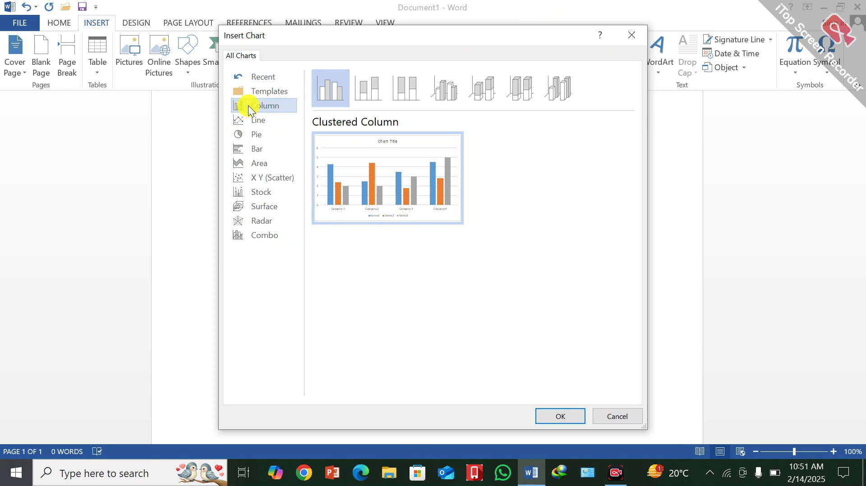
left_click(260, 135)
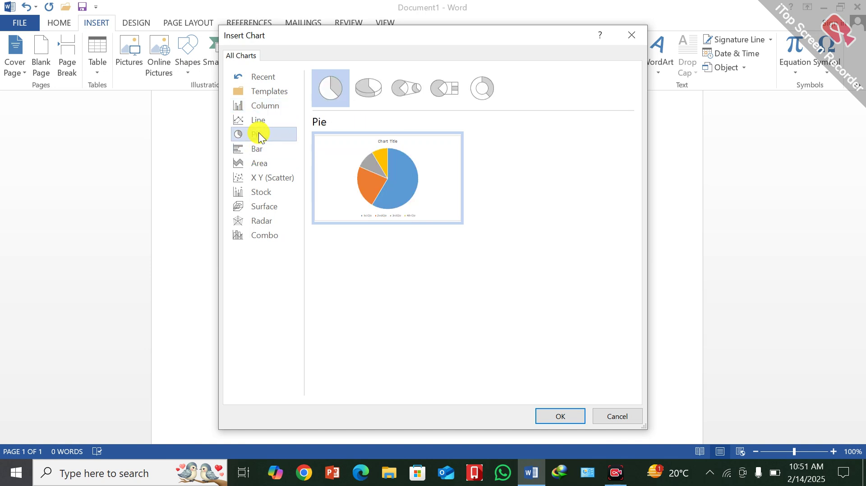
left_click(559, 415)
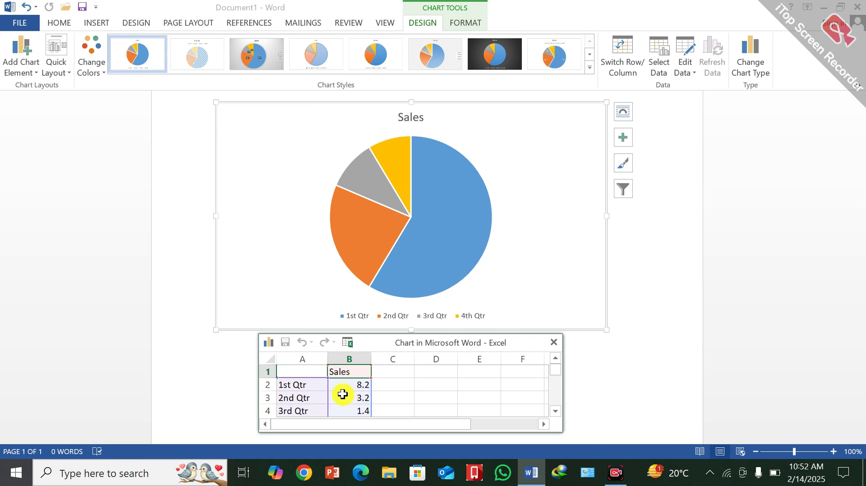
- Look over the quarter labels in the pie chart's data sheet and close the sheet
left_click_drag(290, 384, 296, 417)
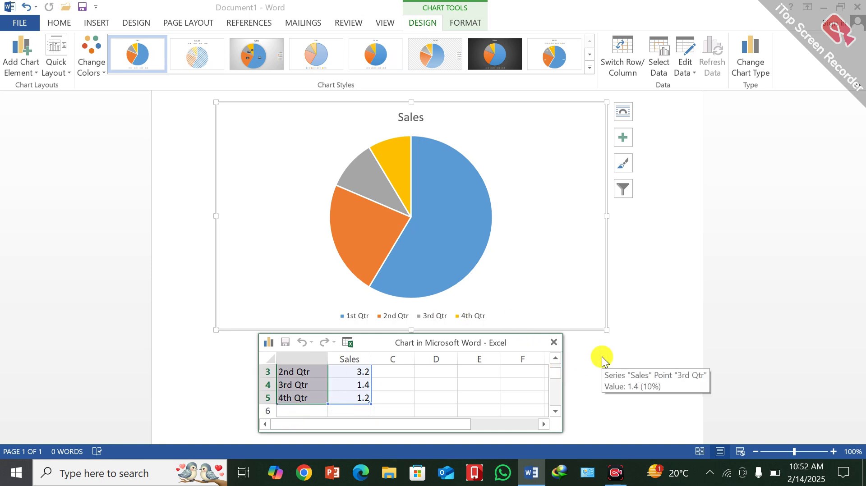
left_click_drag(358, 201, 412, 161)
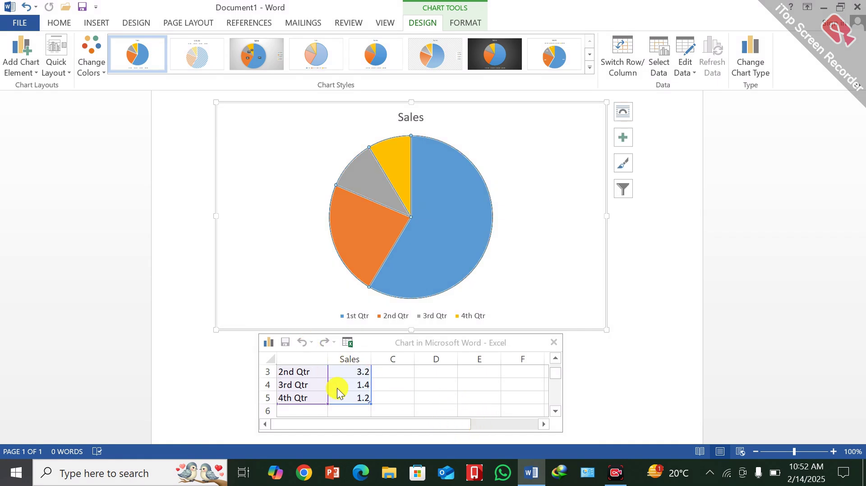
left_click(269, 343)
left_click(269, 342)
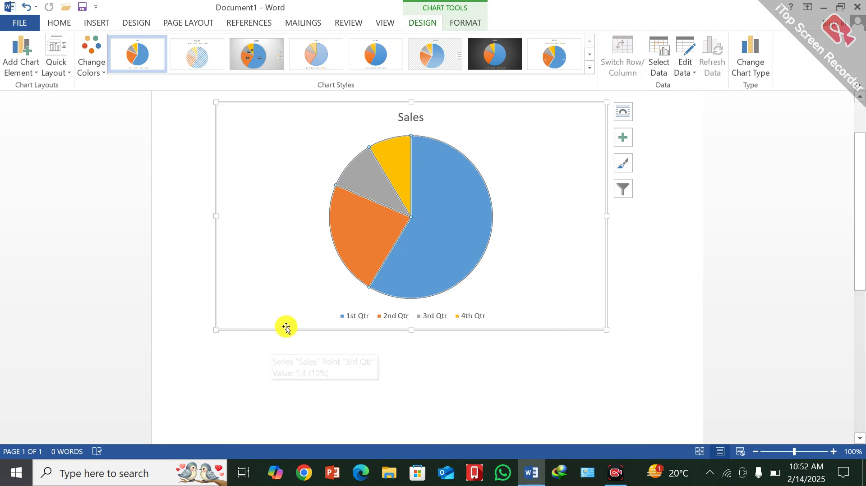
- Inspect the pie chart's slices one by one and open its data source selection
mouse_move(403, 157)
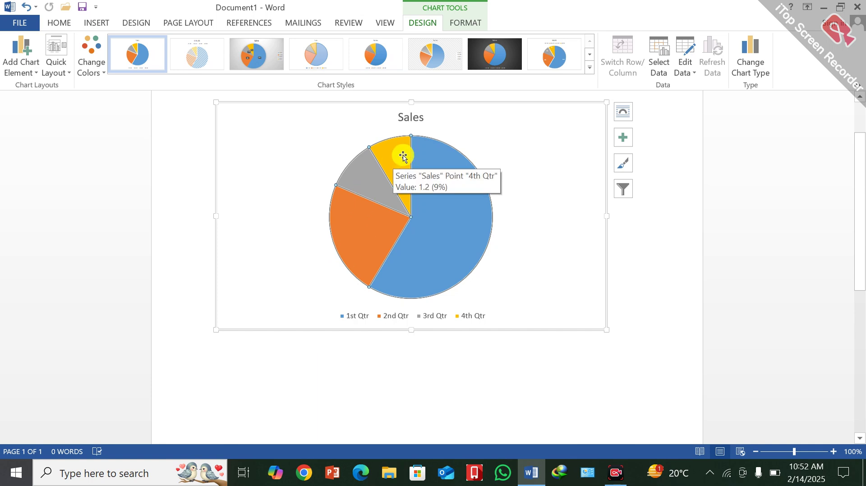
mouse_move(377, 185)
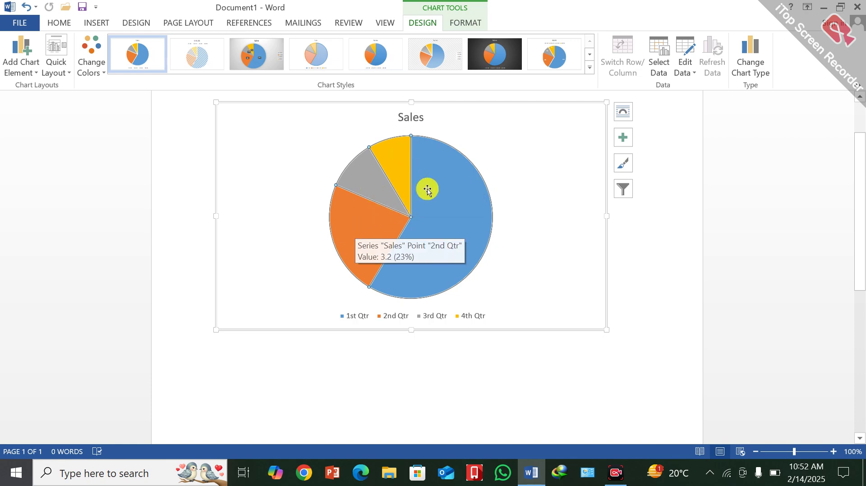
mouse_move(428, 190)
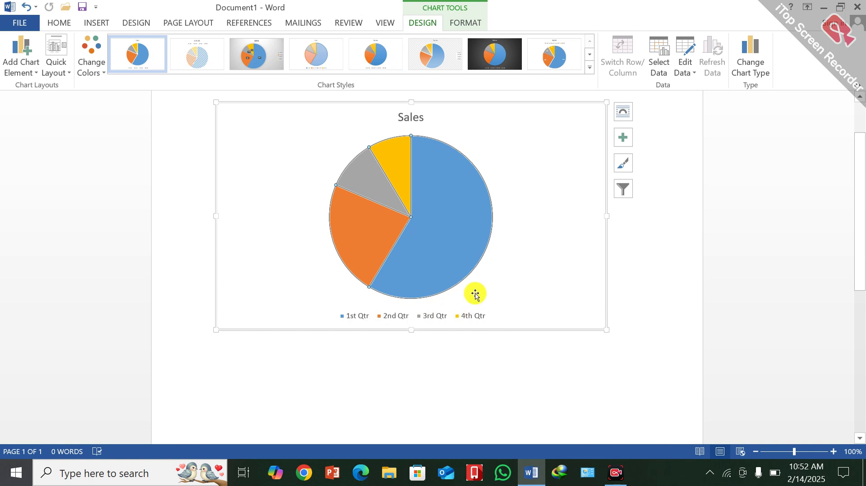
left_click(474, 181)
left_click(391, 164)
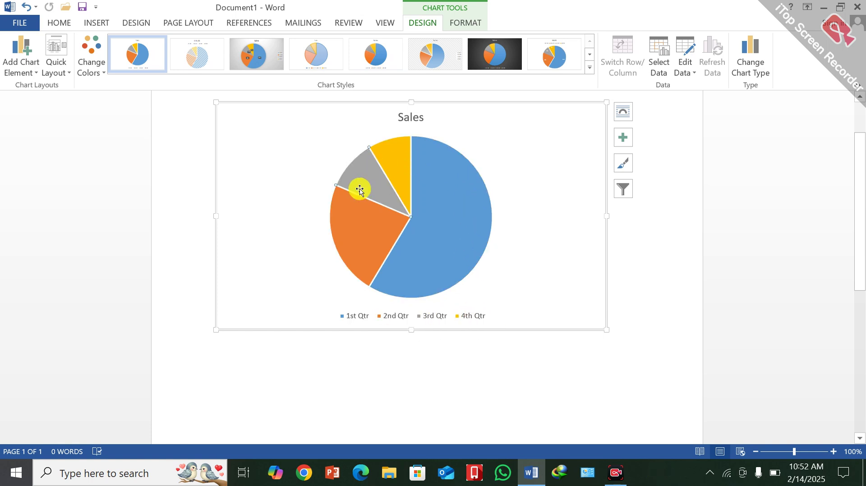
left_click(360, 222)
left_click(659, 62)
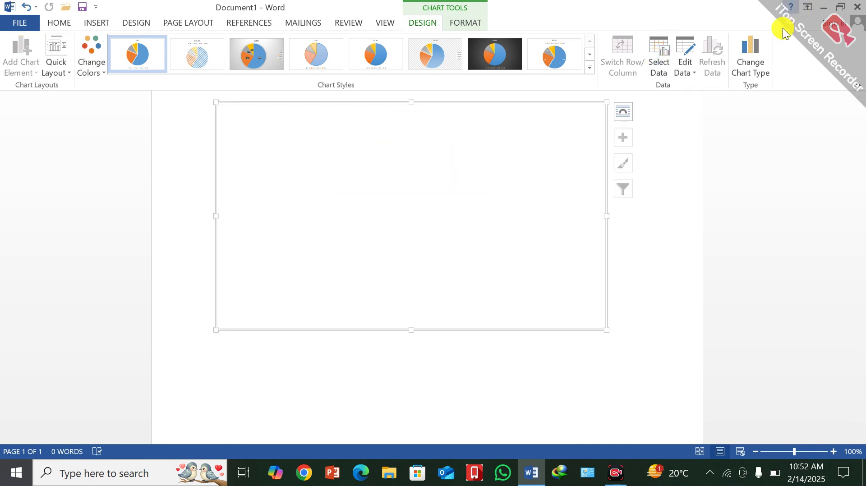
- Look through the chart styles available for the pie chart and delete the chart
left_click(590, 67)
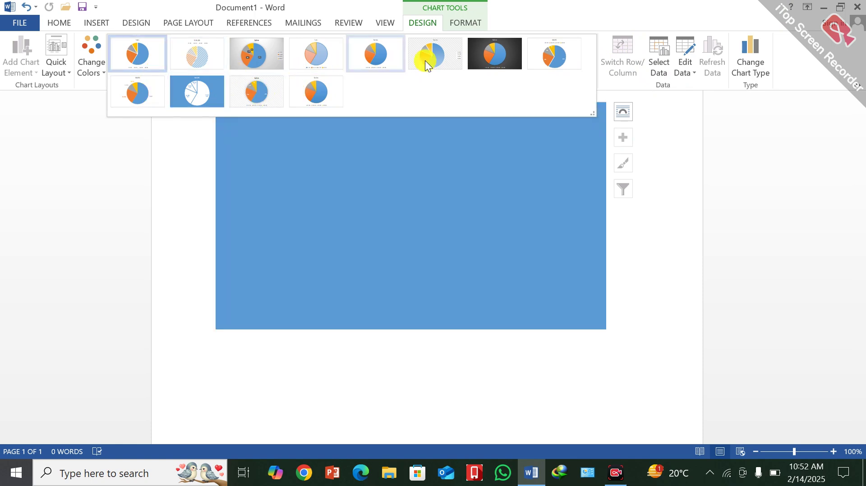
left_click(637, 243)
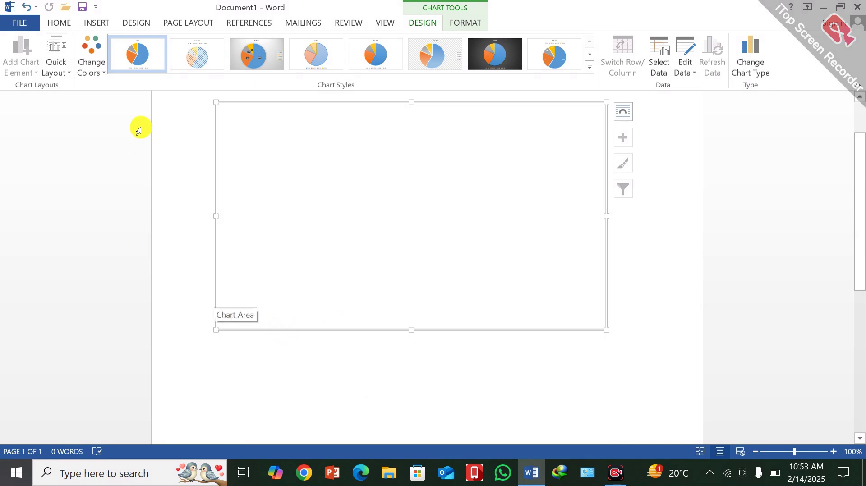
left_click(92, 23)
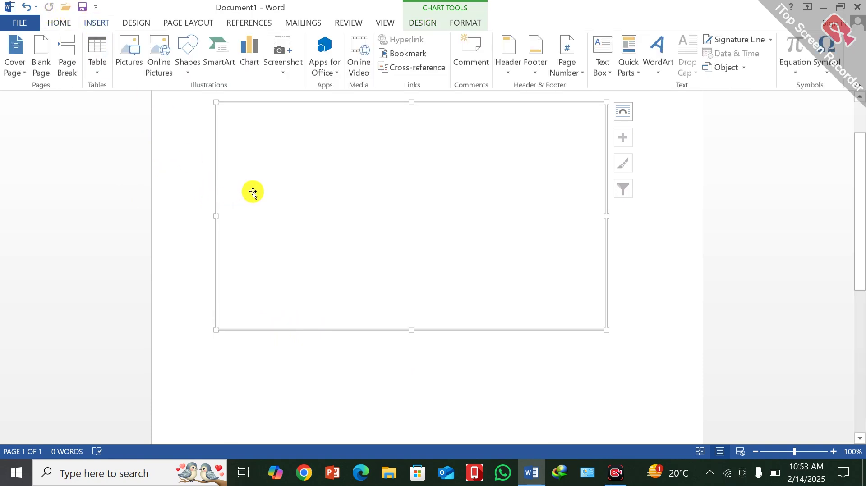
key("Delete")
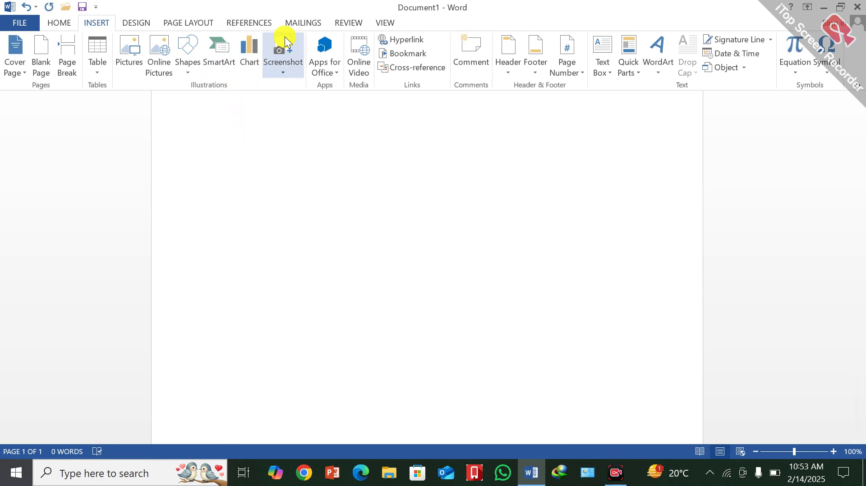
- View the available windows and the clipping option for inserting a screenshot, without inserting one
left_click(283, 73)
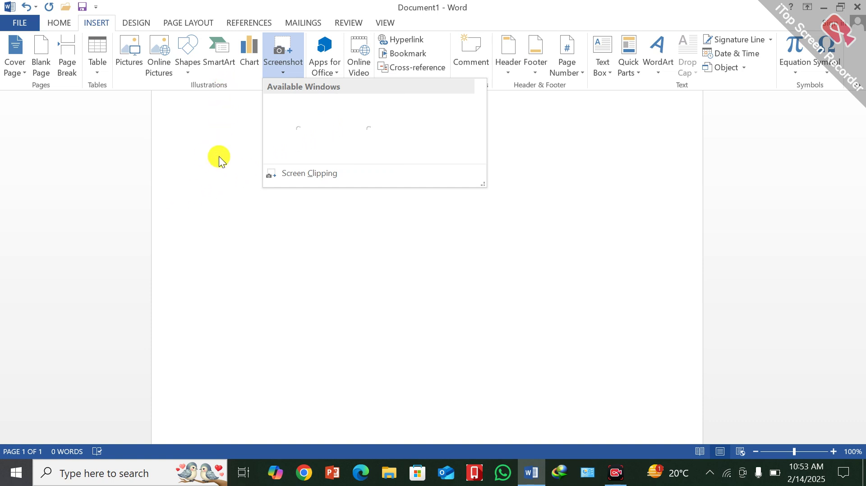
left_click(219, 157)
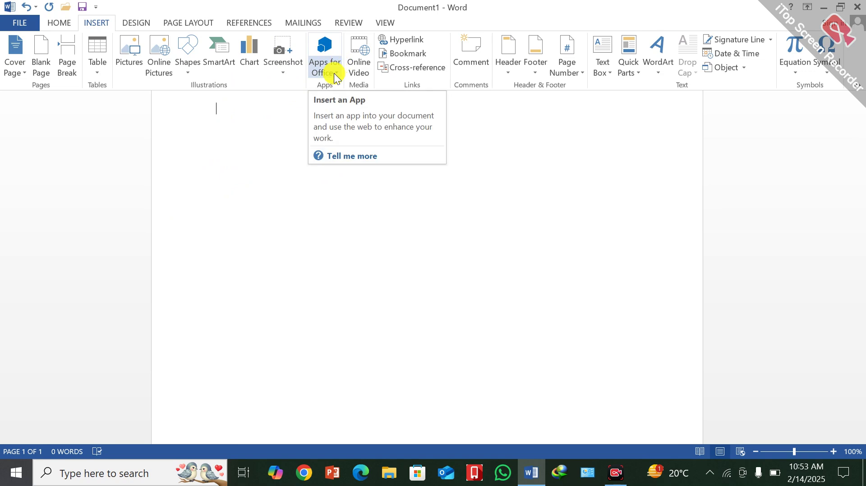